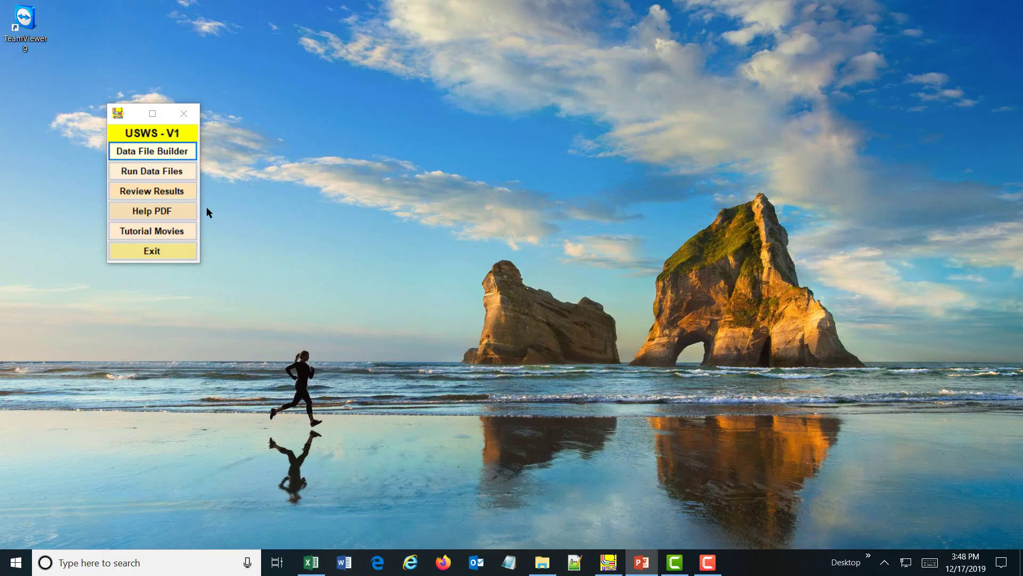
# - Start the Data File Builder and load the recent case 9fracs-VarRes-k100-gas-nolinerFCD.dat
pyautogui.click(167, 152)
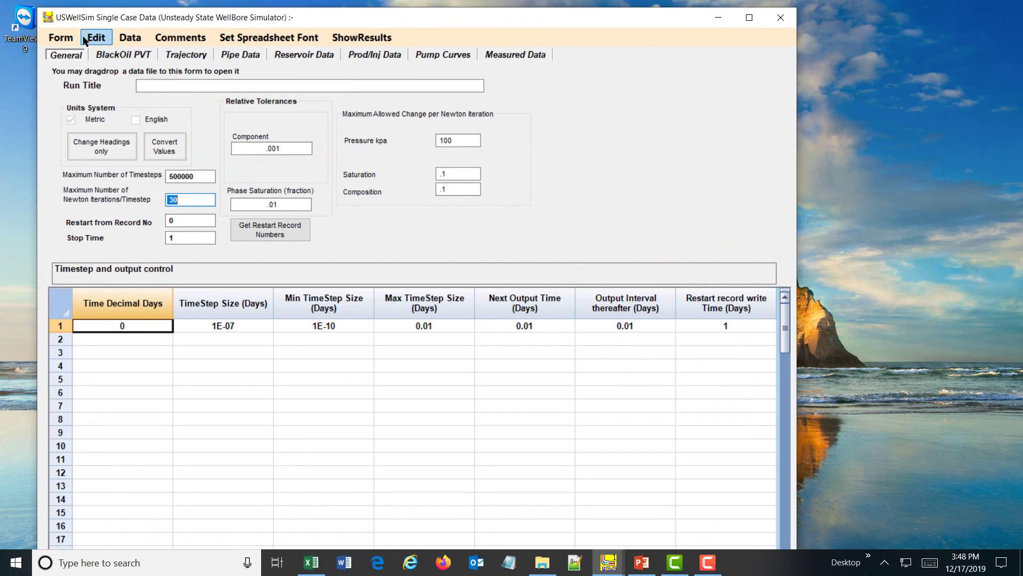
pyautogui.click(60, 37)
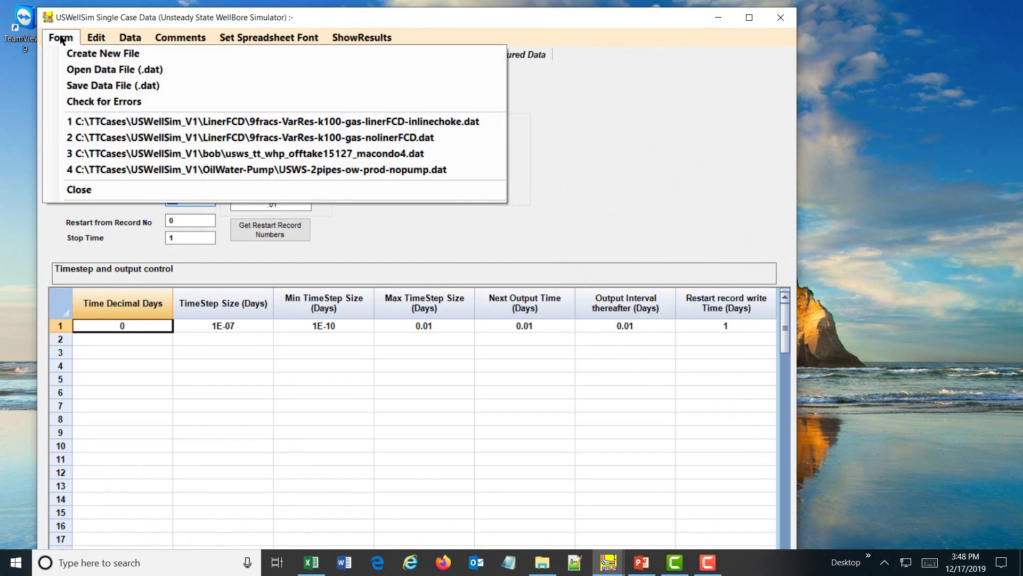
pyautogui.click(118, 137)
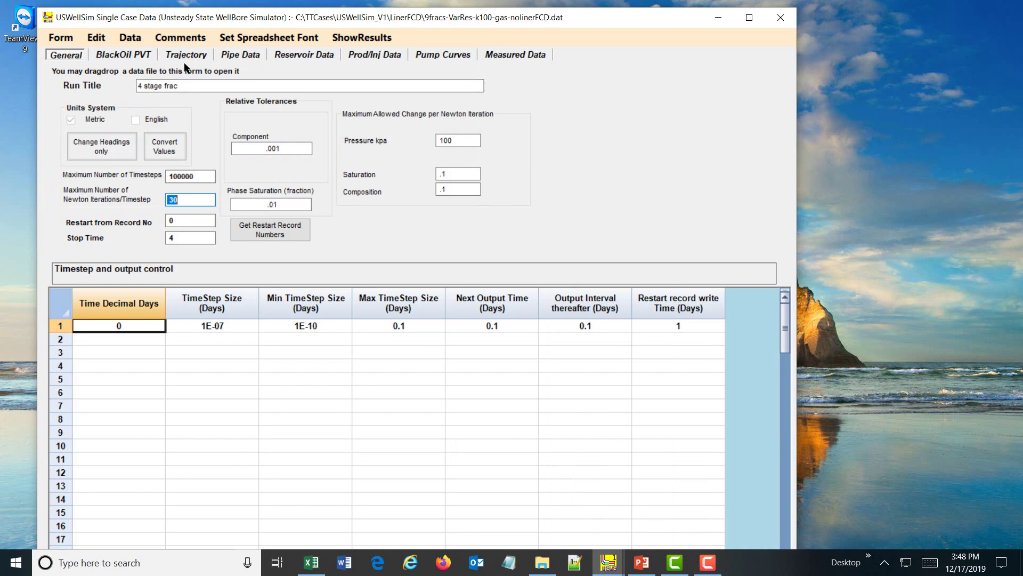
# - Display the wellbore schematic from the pipe data and move its window clear of the time and segment columns
pyautogui.click(243, 56)
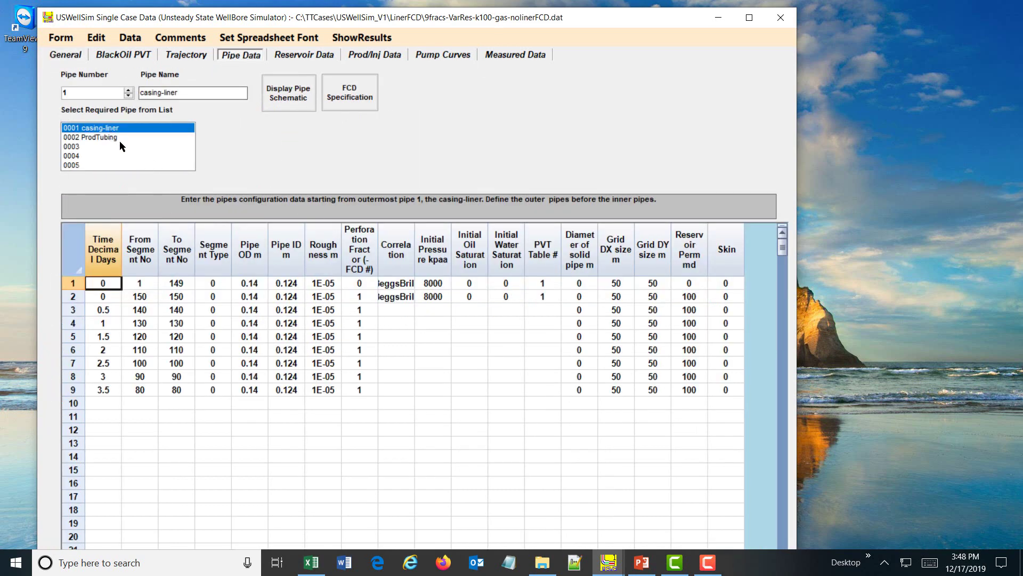
pyautogui.click(296, 101)
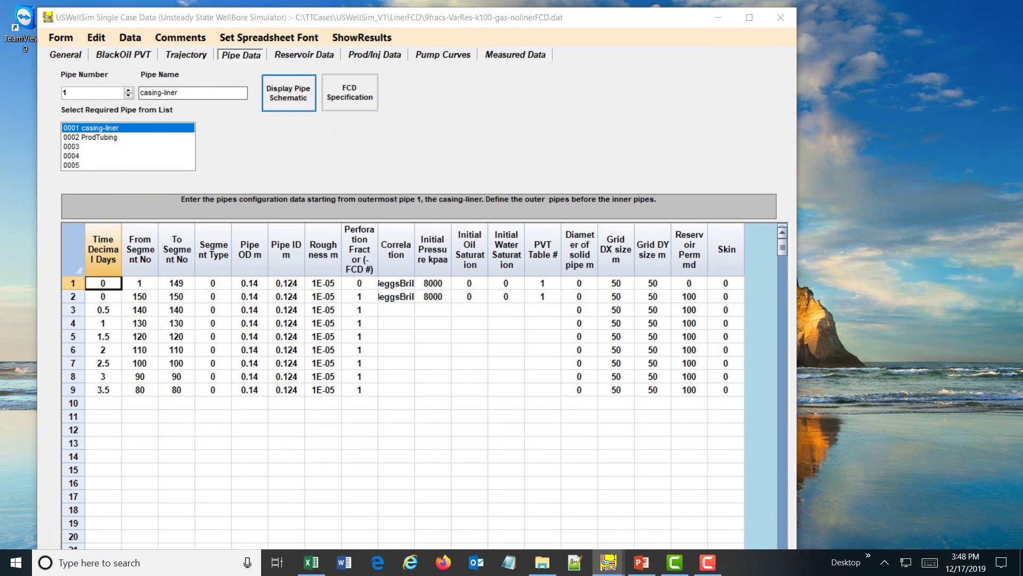
pyautogui.moveTo(296, 68); pyautogui.dragTo(390, 63)
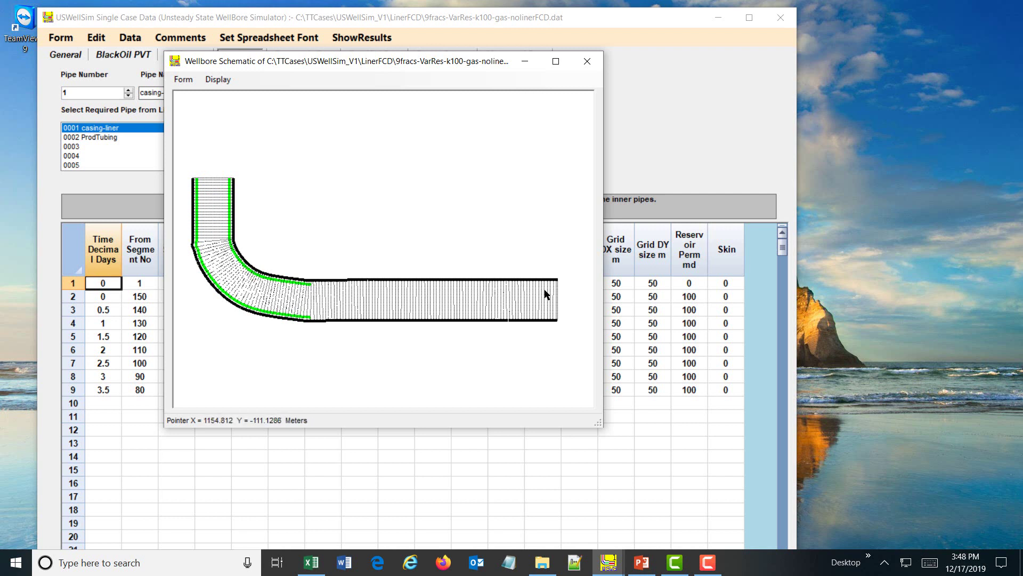
pyautogui.moveTo(350, 65)
pyautogui.mouseDown()
pyautogui.moveTo(443, 64)
pyautogui.moveTo(458, 77)
pyautogui.mouseUp()
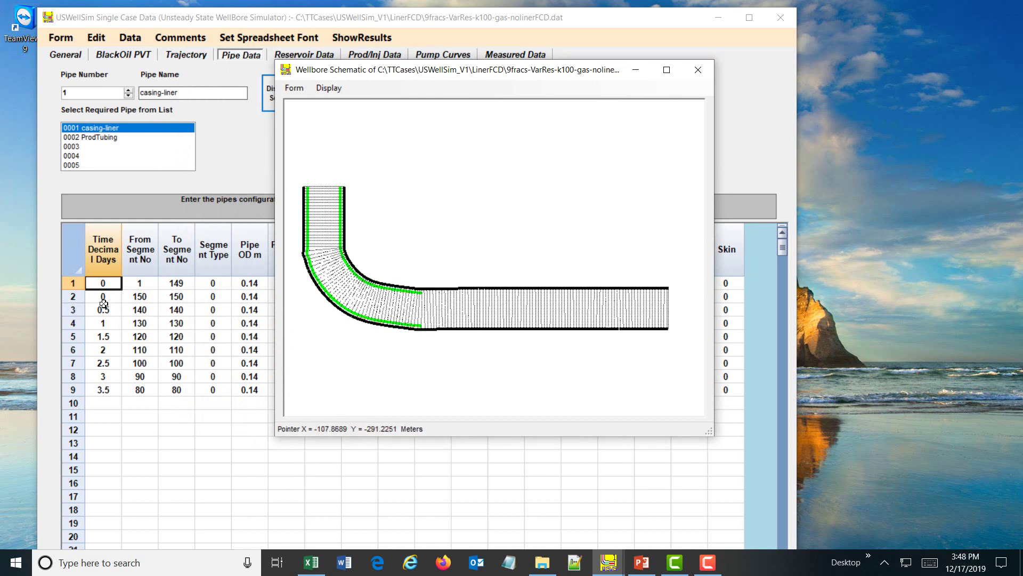
# - Review the casing-liner's row times and segment numbers, and locate the segments along the horizontal section of the wellbore schematic
pyautogui.moveTo(103, 295); pyautogui.dragTo(103, 389)
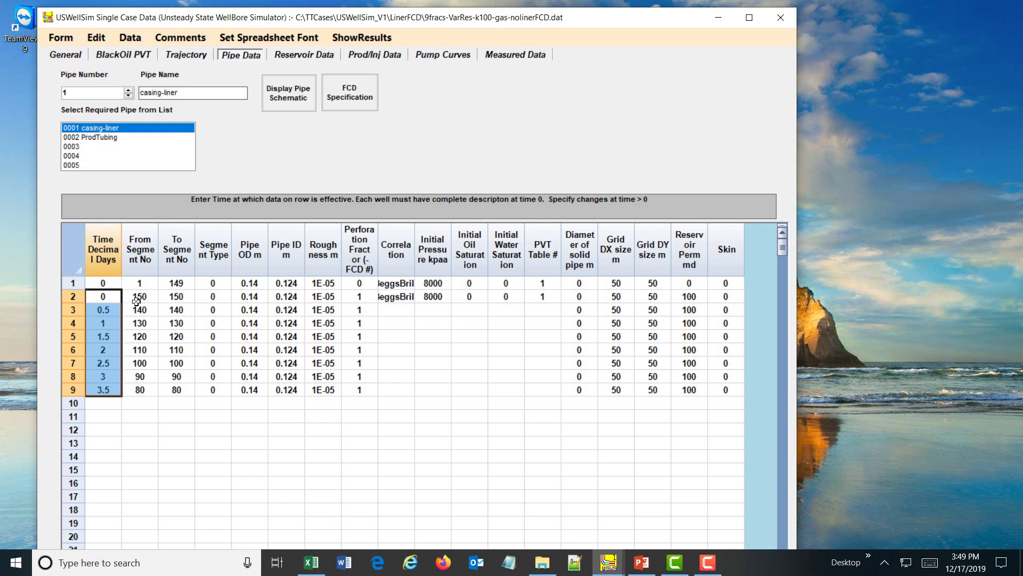
pyautogui.moveTo(140, 297); pyautogui.dragTo(173, 326)
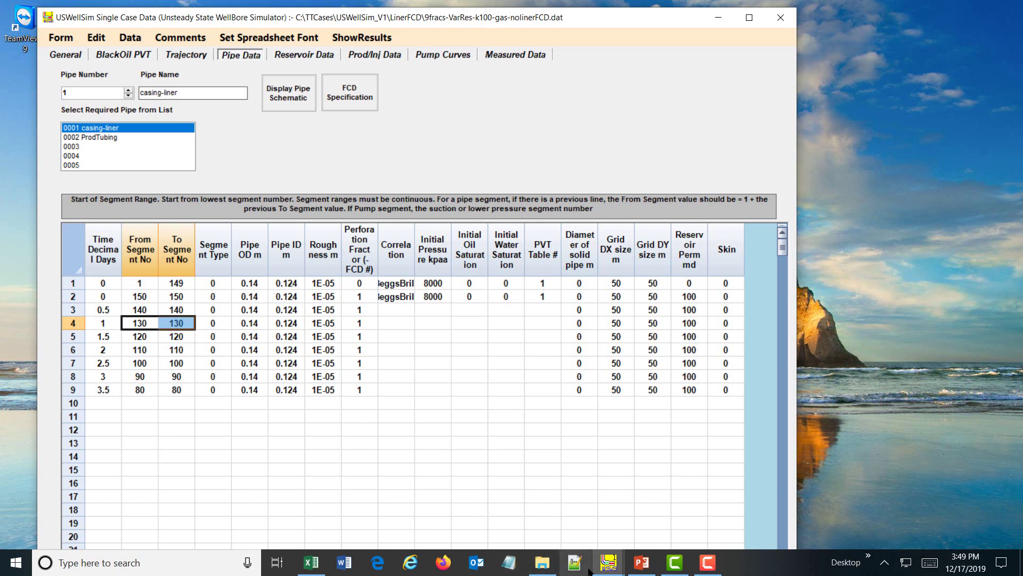
pyautogui.moveTo(613, 568)
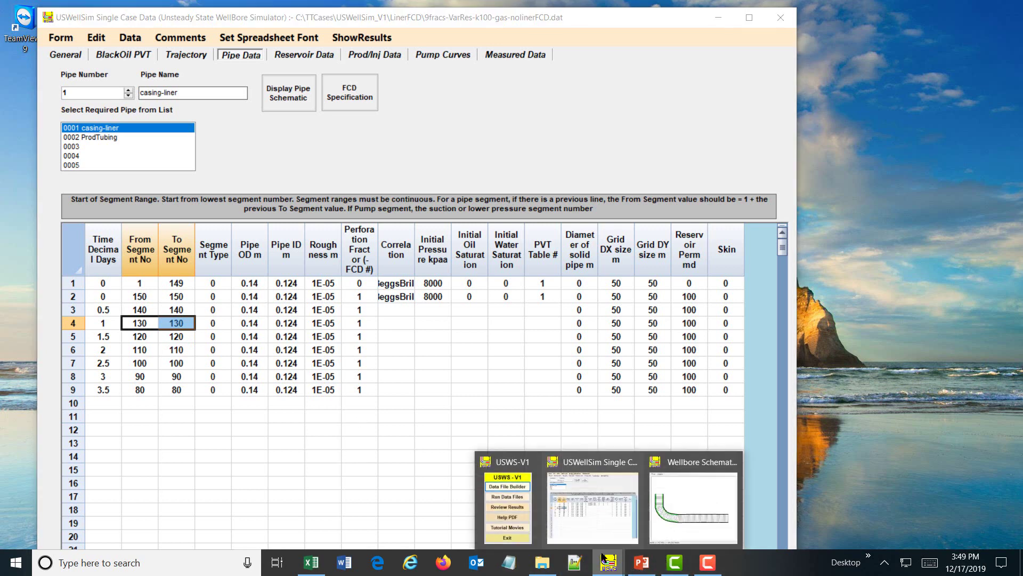
pyautogui.click(688, 489)
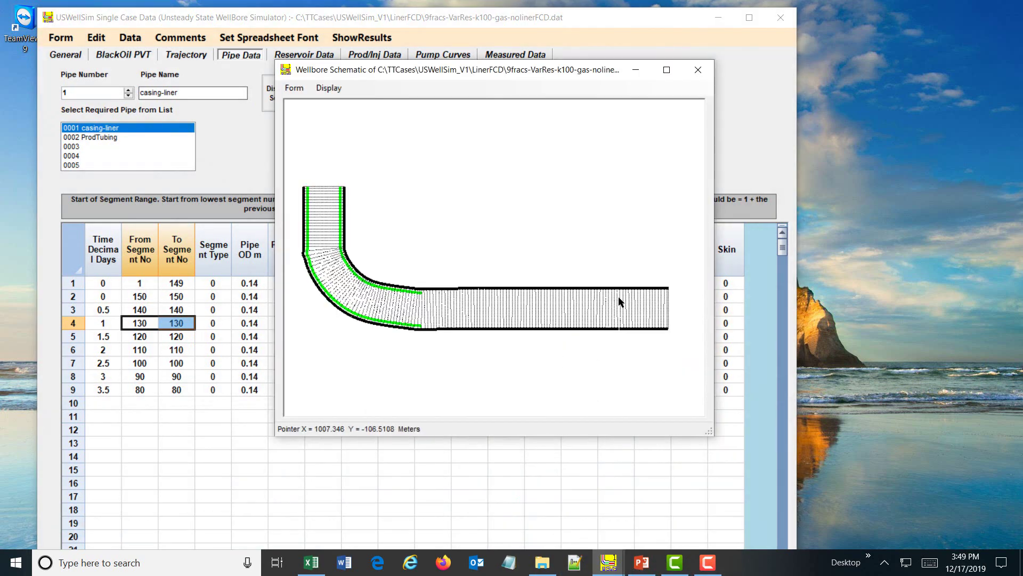
pyautogui.moveTo(669, 309)
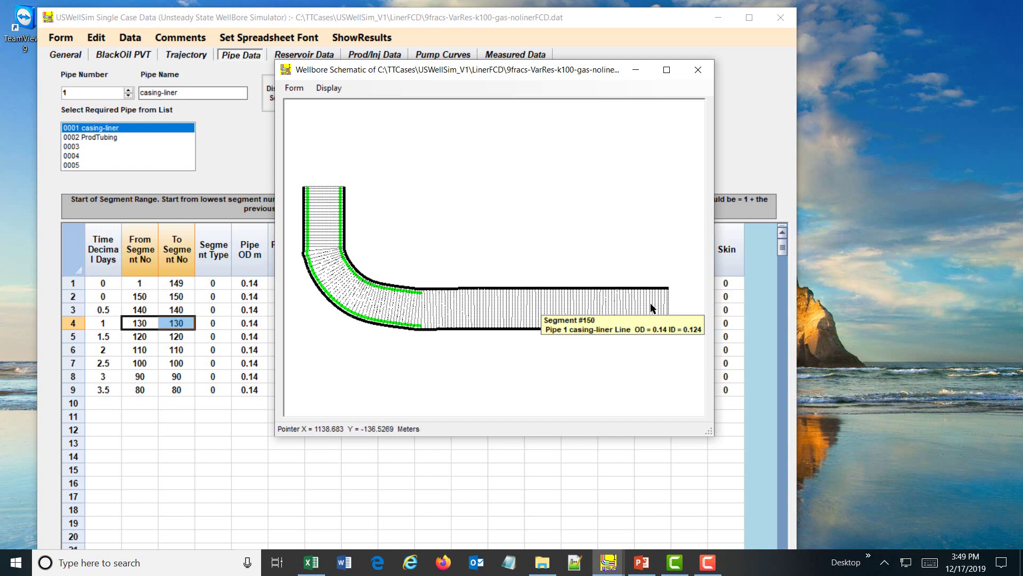
pyautogui.moveTo(619, 308)
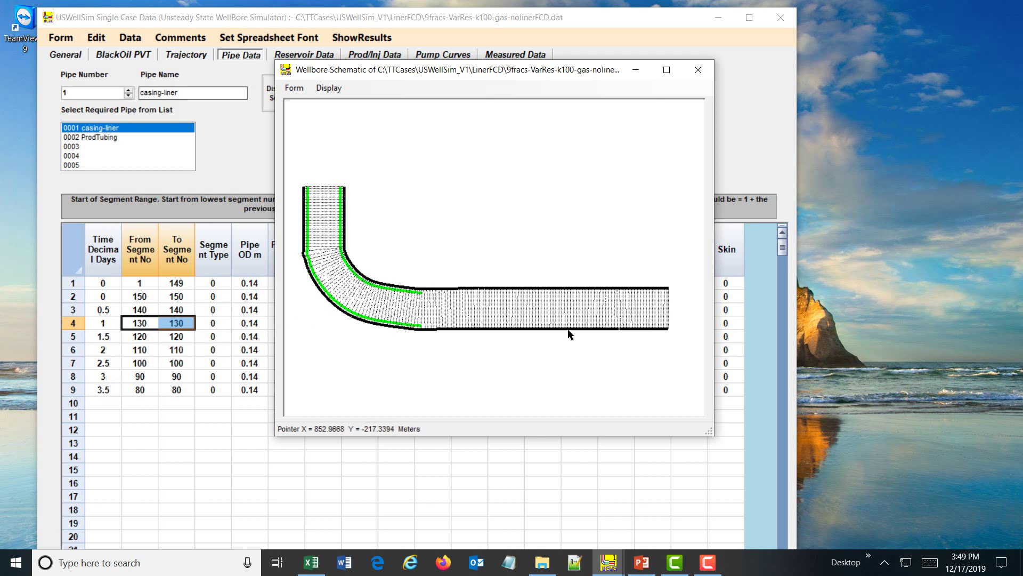
pyautogui.moveTo(425, 79); pyautogui.dragTo(426, 161)
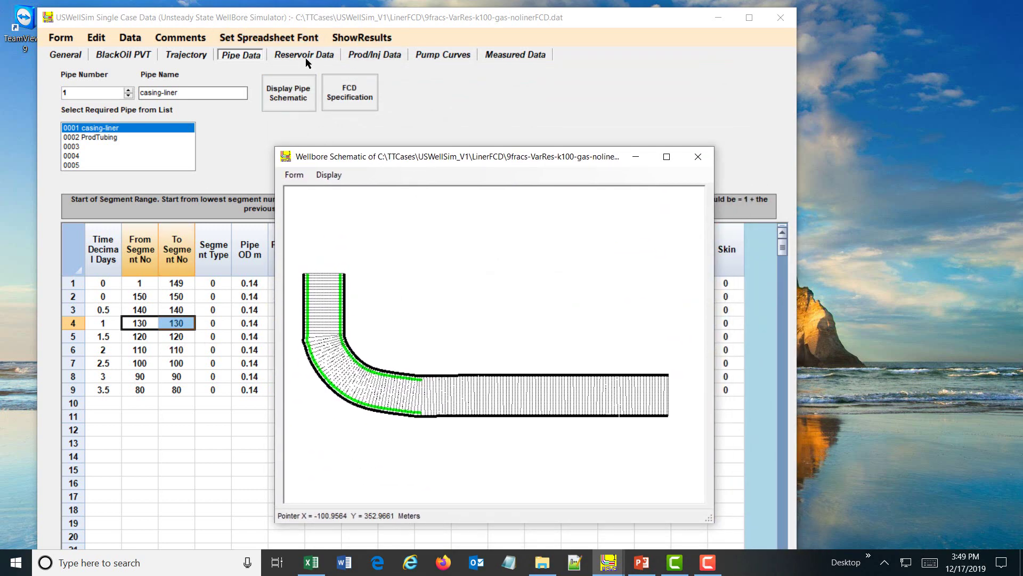
# - Review the reservoir data, including the gas saturation for all listed segments
pyautogui.click(322, 57)
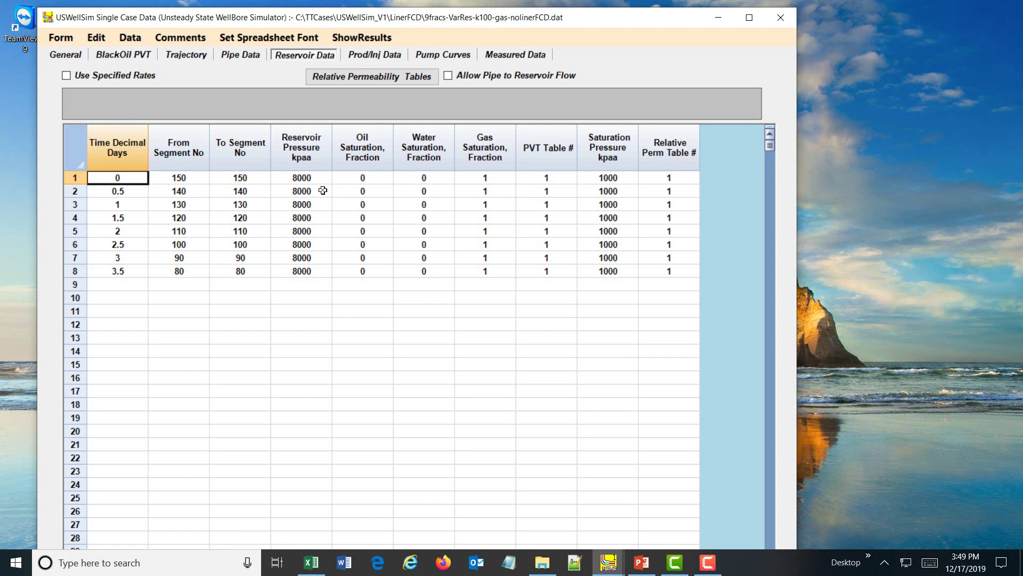
pyautogui.moveTo(483, 175); pyautogui.dragTo(472, 269)
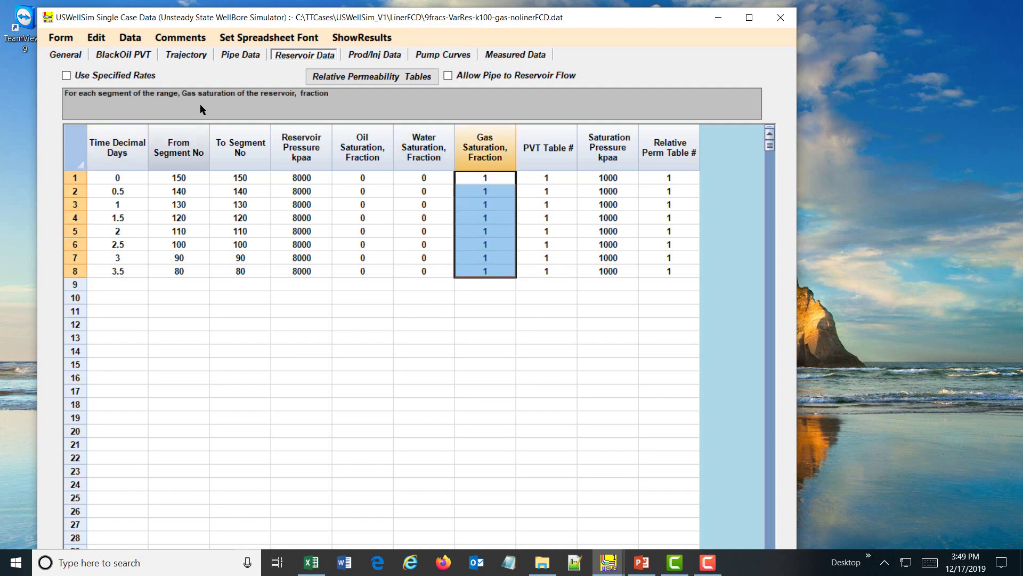
pyautogui.moveTo(297, 24)
pyautogui.mouseDown()
pyautogui.moveTo(286, 15)
pyautogui.moveTo(284, 25)
pyautogui.mouseUp()
# - Inspect the wellhead end of the wellbore schematic and review the production/injection data for the offtake point
pyautogui.click(237, 63)
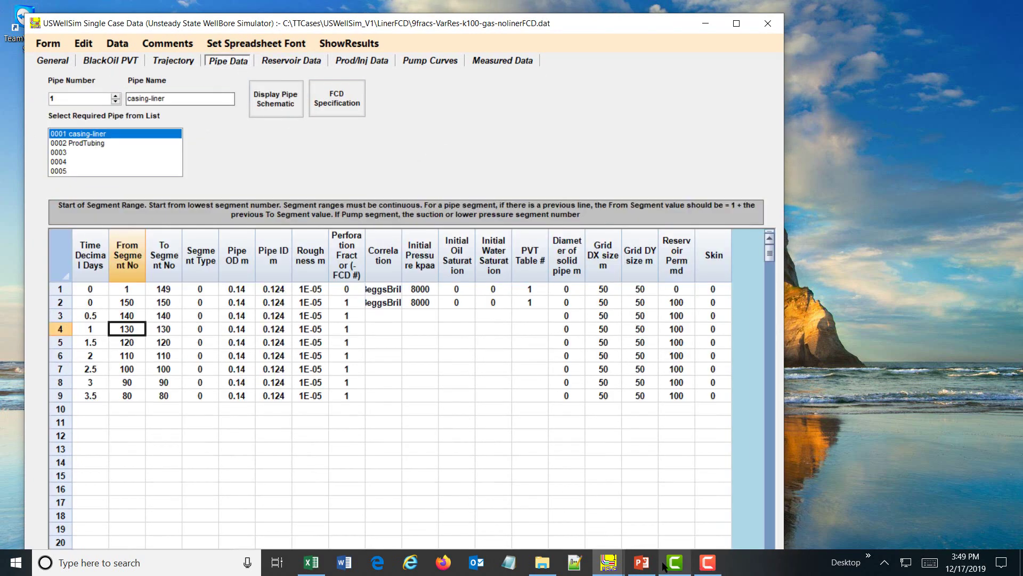
pyautogui.moveTo(608, 562)
pyautogui.click(687, 546)
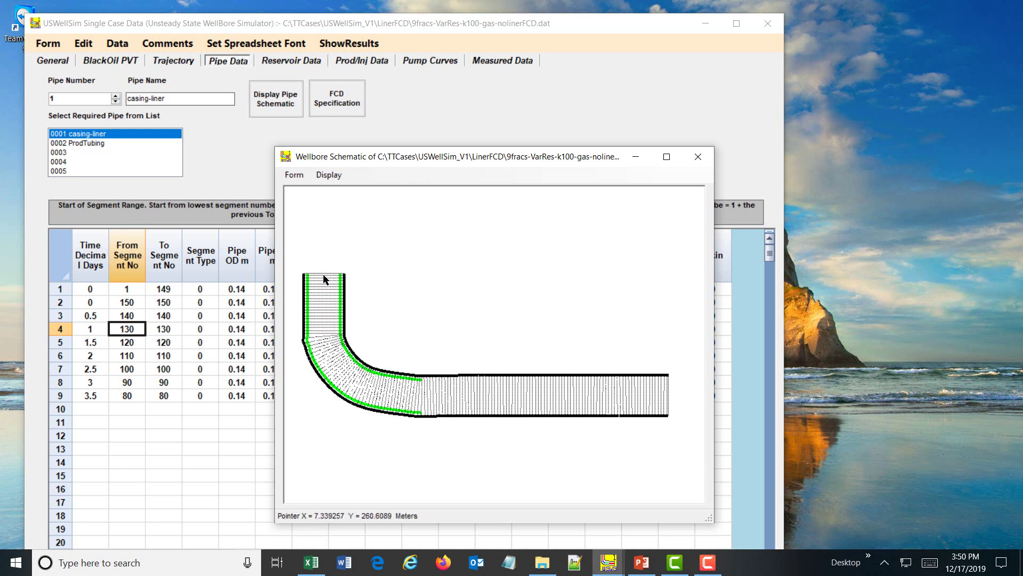
pyautogui.moveTo(322, 278)
pyautogui.click(368, 61)
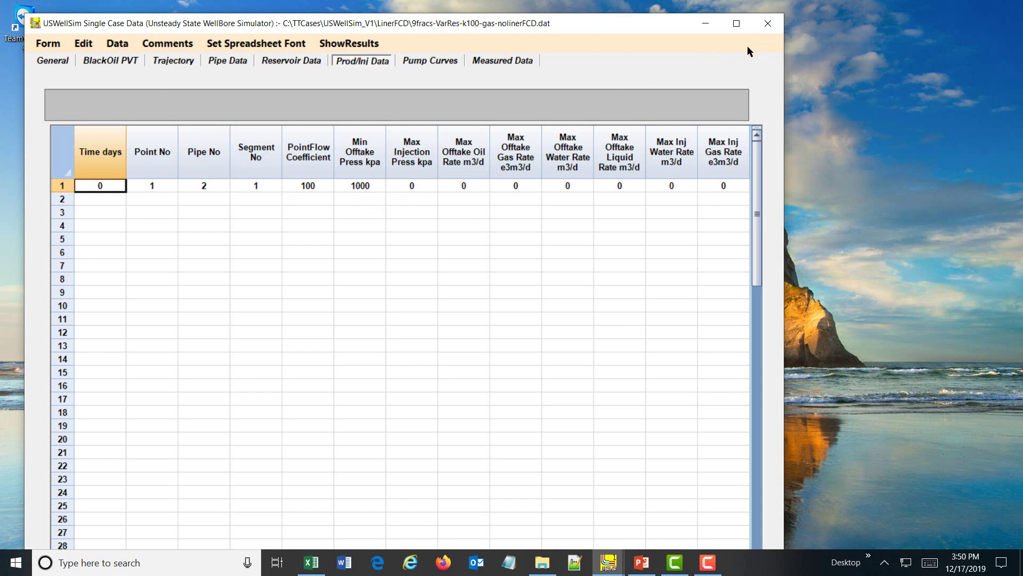
# - Close the data preparation form without saving changes
pyautogui.click(770, 23)
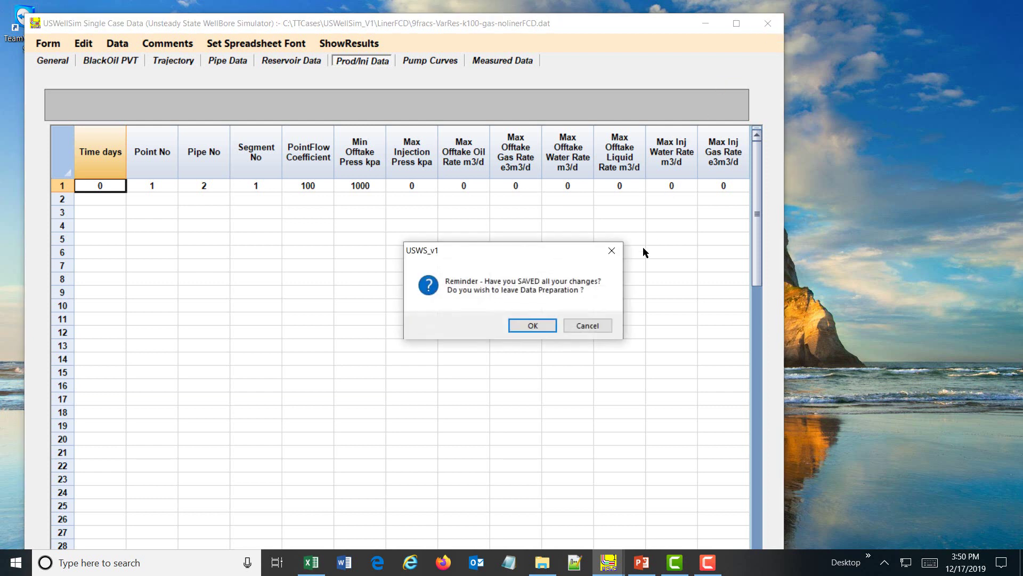
pyautogui.click(554, 325)
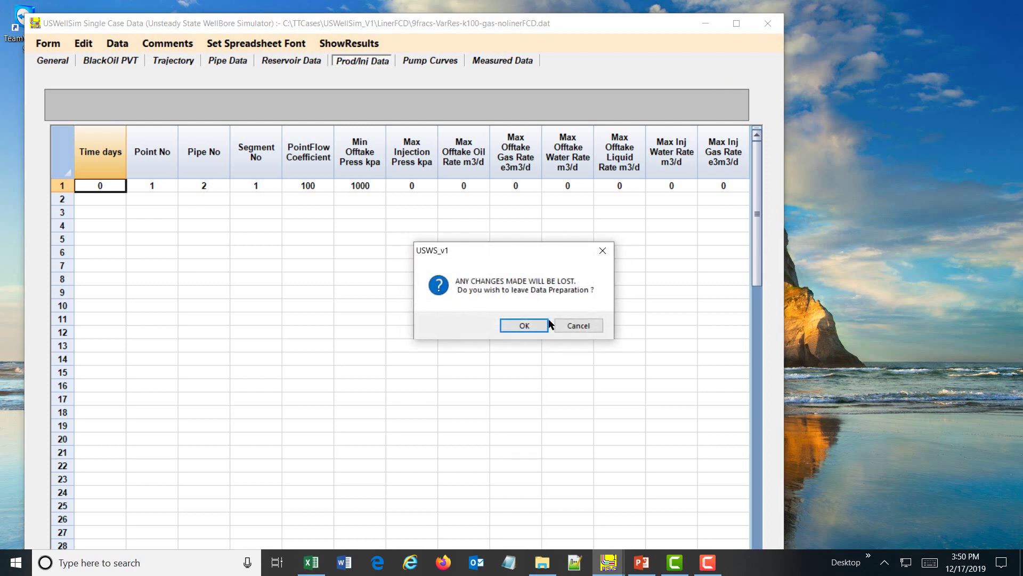
pyautogui.click(510, 326)
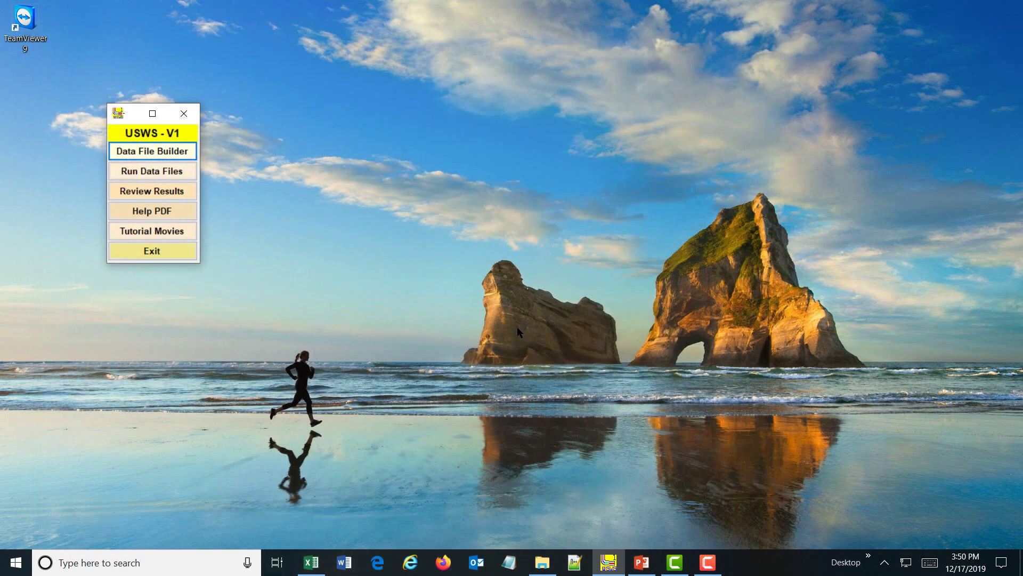
# - Open the results review and load the recent results file 9FRACS-VARRES-K100-GAS-NOLINERFCD.USW
pyautogui.click(155, 194)
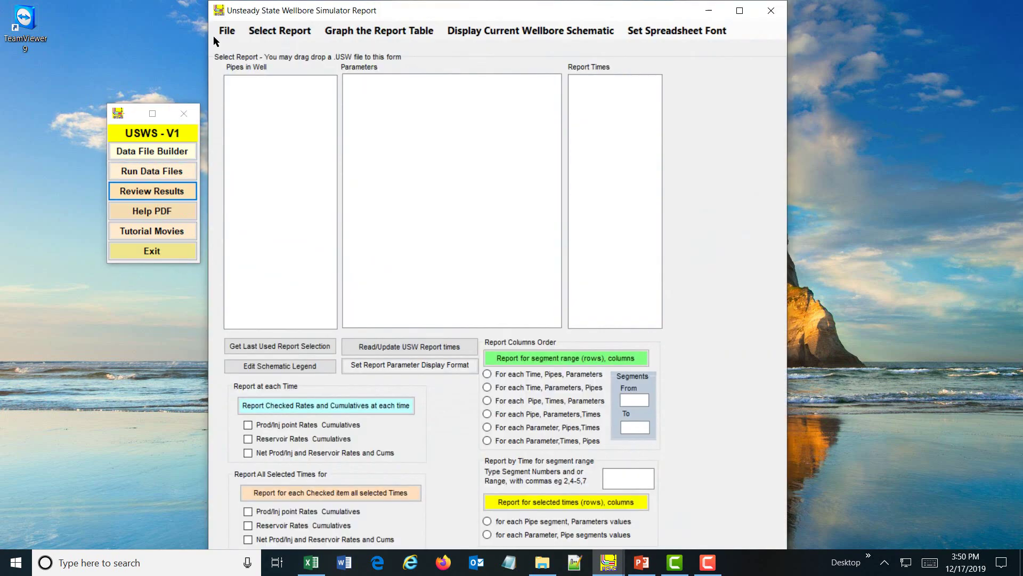
pyautogui.click(221, 32)
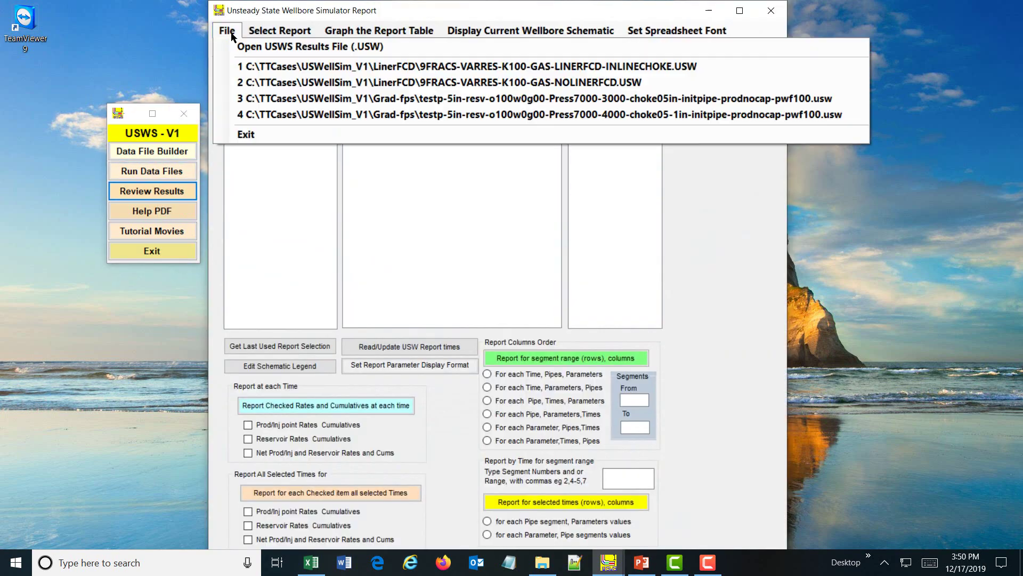
pyautogui.click(248, 83)
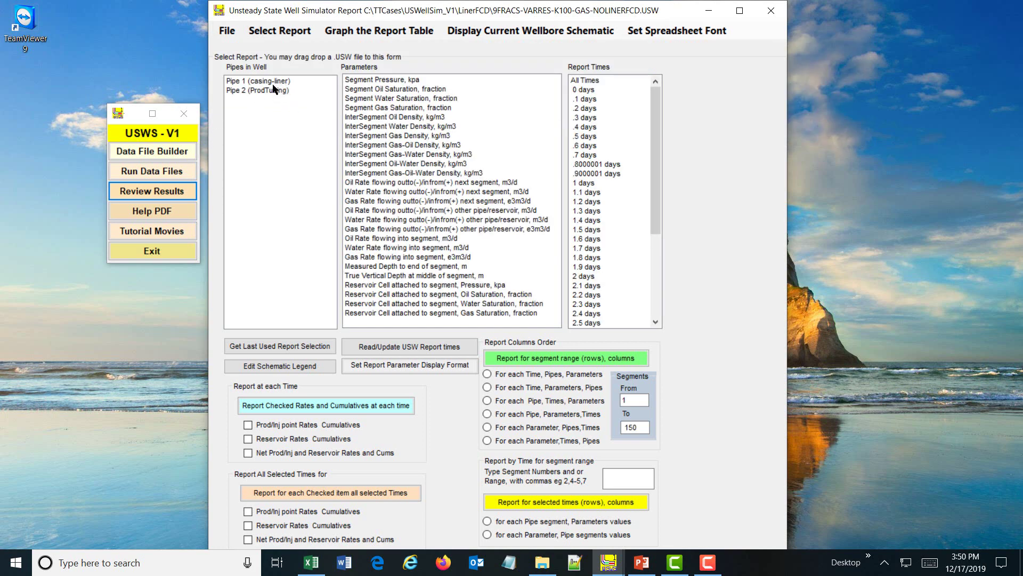
# - Generate a segment-range report of segment pressure and gas rate to the next segment for both pipes at all times, ordered by time, pipes, parameters
pyautogui.moveTo(269, 82); pyautogui.dragTo(273, 90)
pyautogui.click(382, 89)
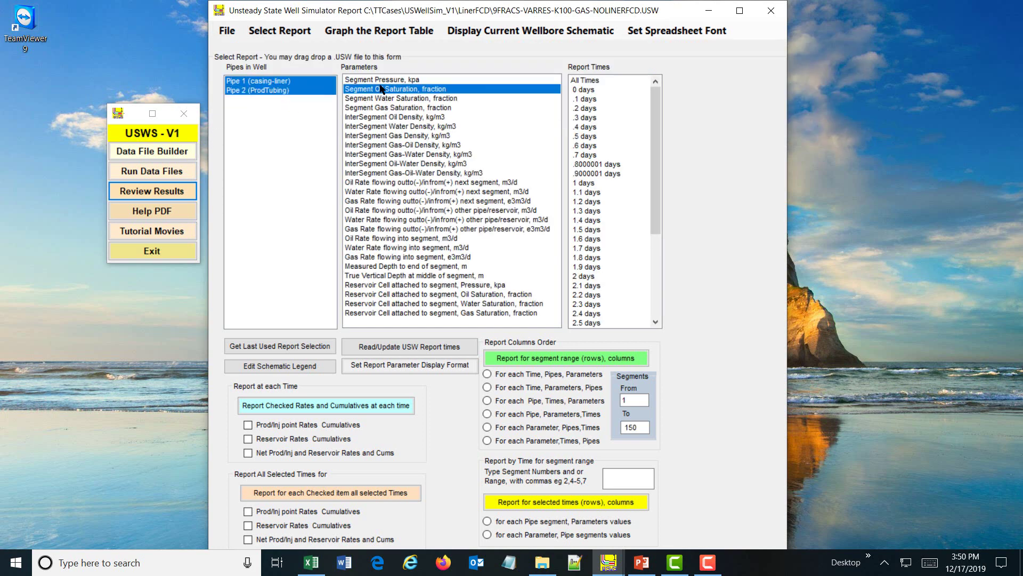
pyautogui.click(382, 80)
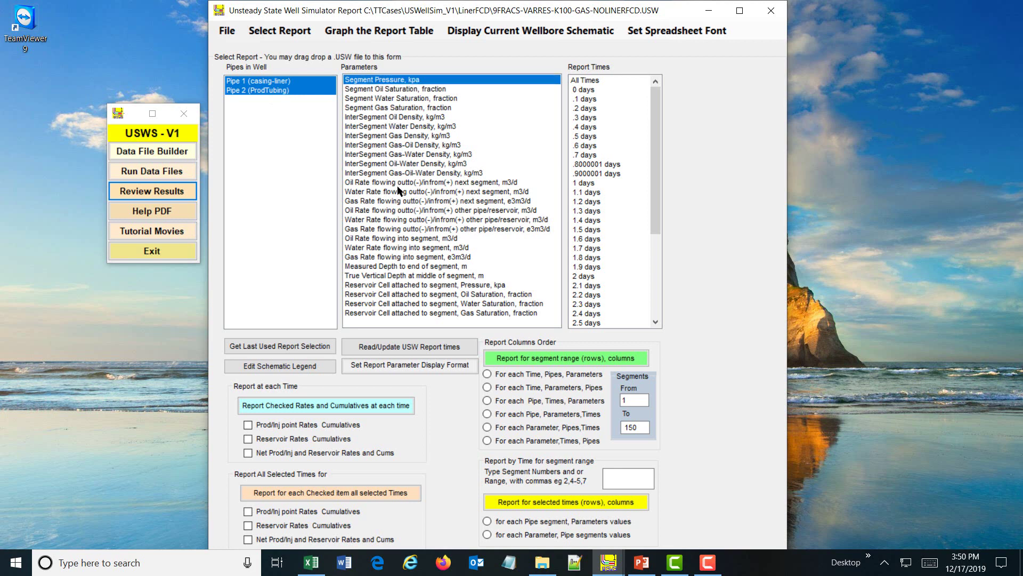
pyautogui.keyDown('ctrl'); pyautogui.click(400, 202); pyautogui.keyUp('ctrl')
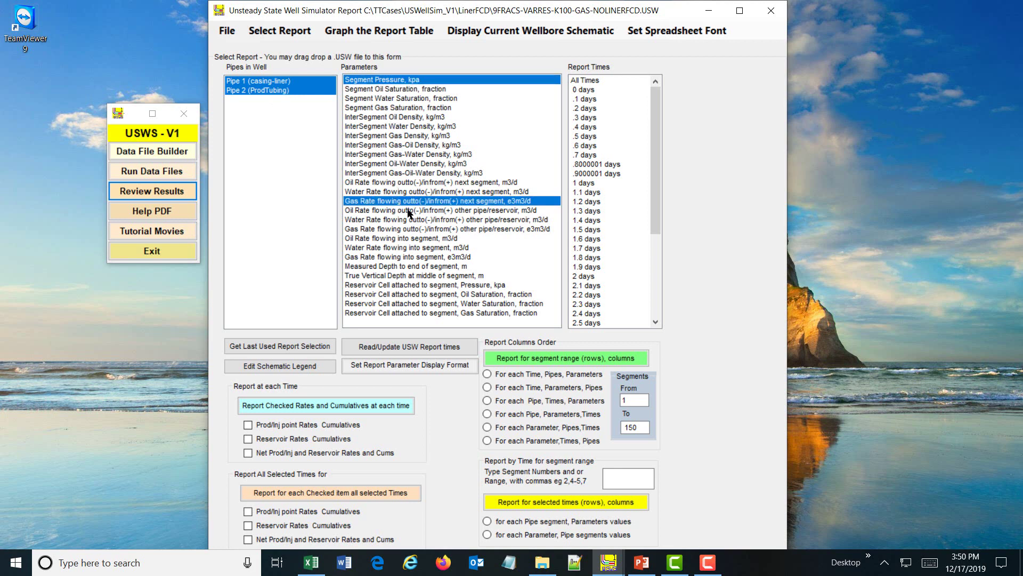
pyautogui.click(586, 82)
pyautogui.click(546, 375)
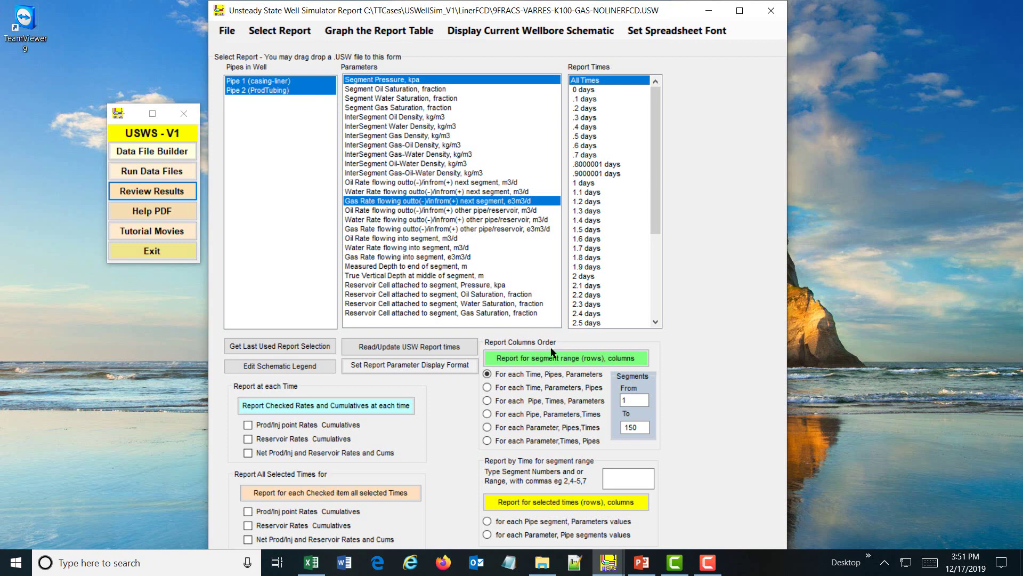
pyautogui.click(552, 356)
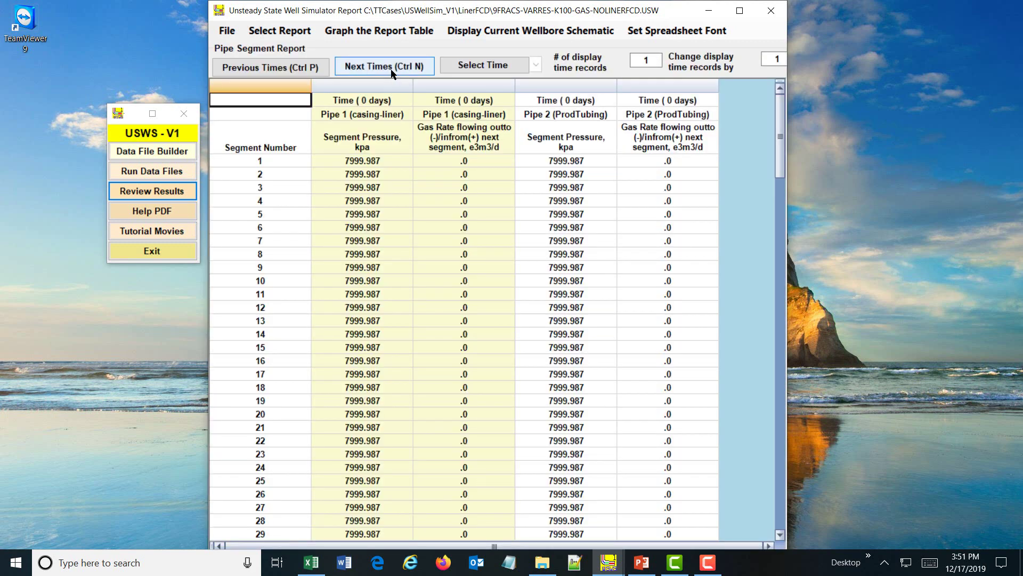
# - Advance the report to .1 days and examine the casing-liner's pressures and gas rates up to segment 150
pyautogui.click(385, 68)
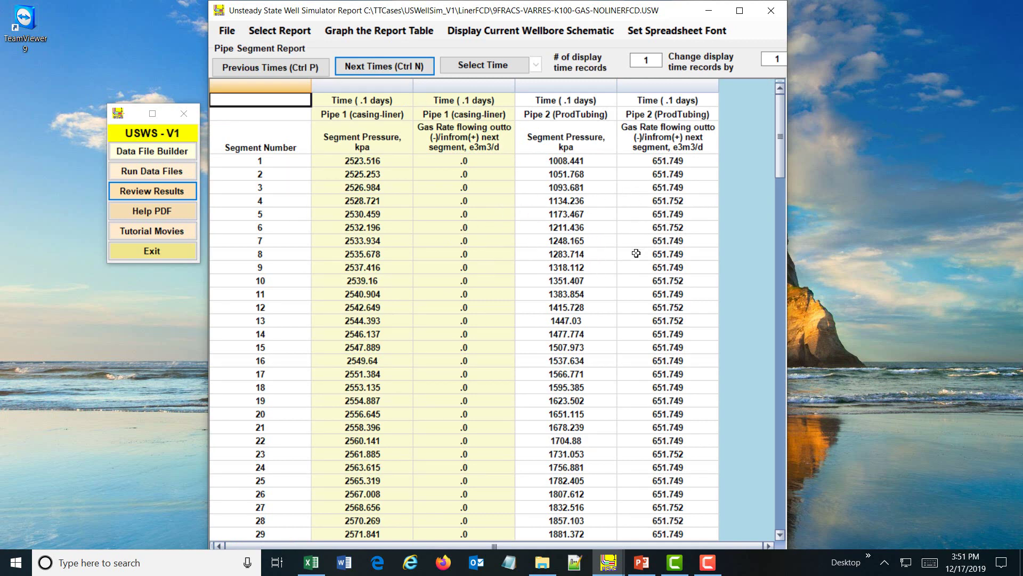
pyautogui.scroll(-20, 661, 413)
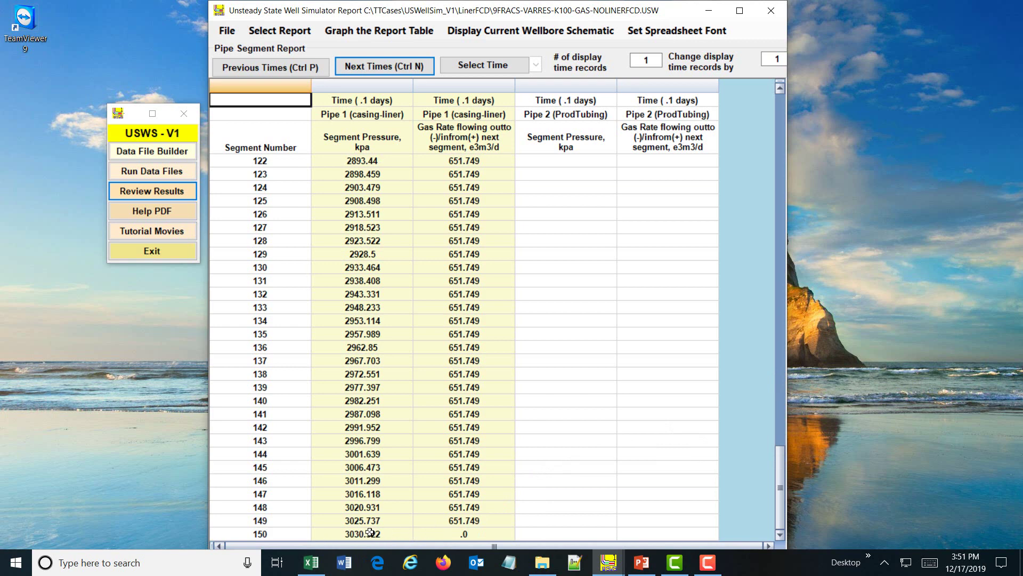
pyautogui.click(260, 534)
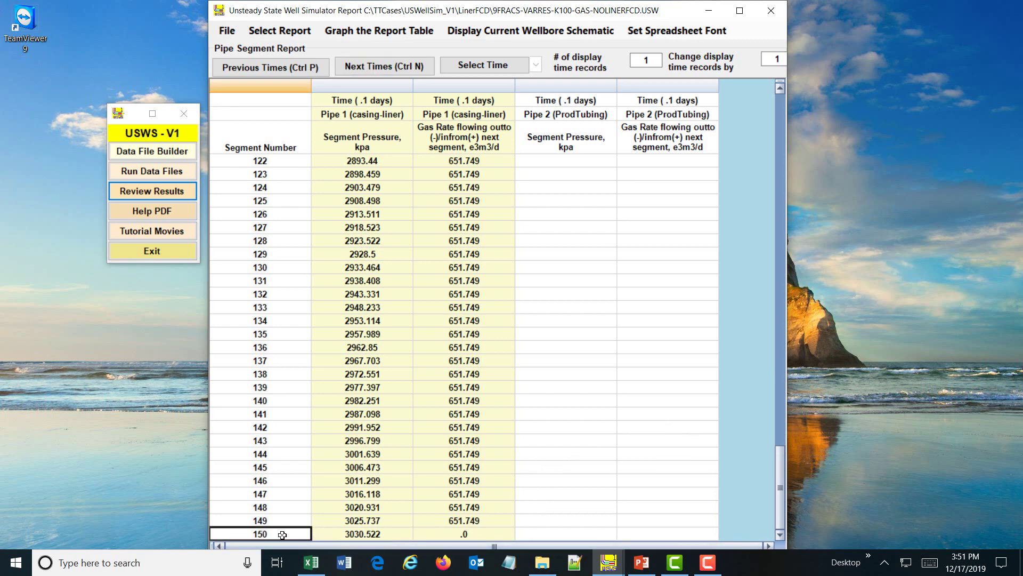
pyautogui.moveTo(470, 510); pyautogui.dragTo(430, 135)
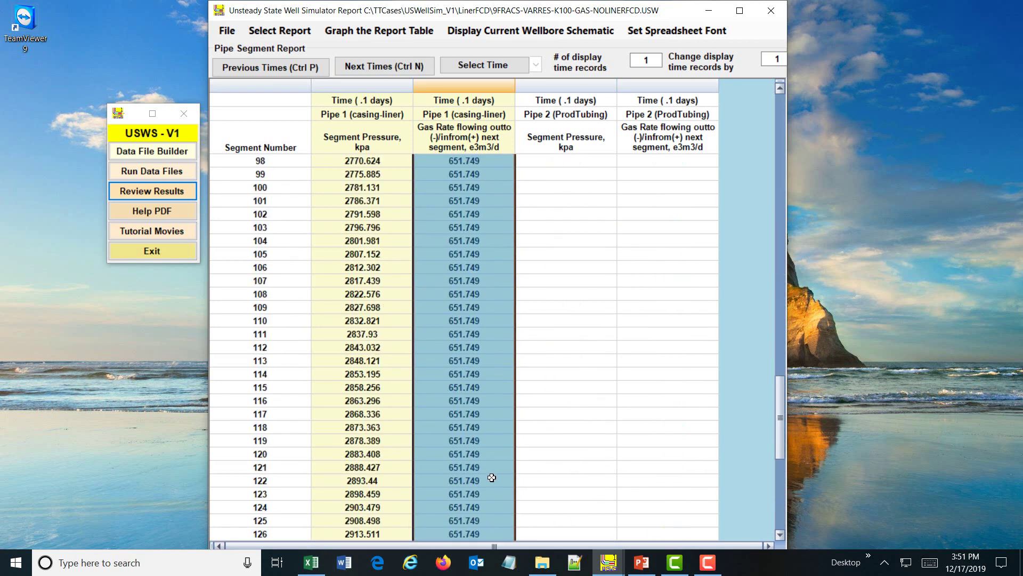
pyautogui.scroll(-10, 634, 506)
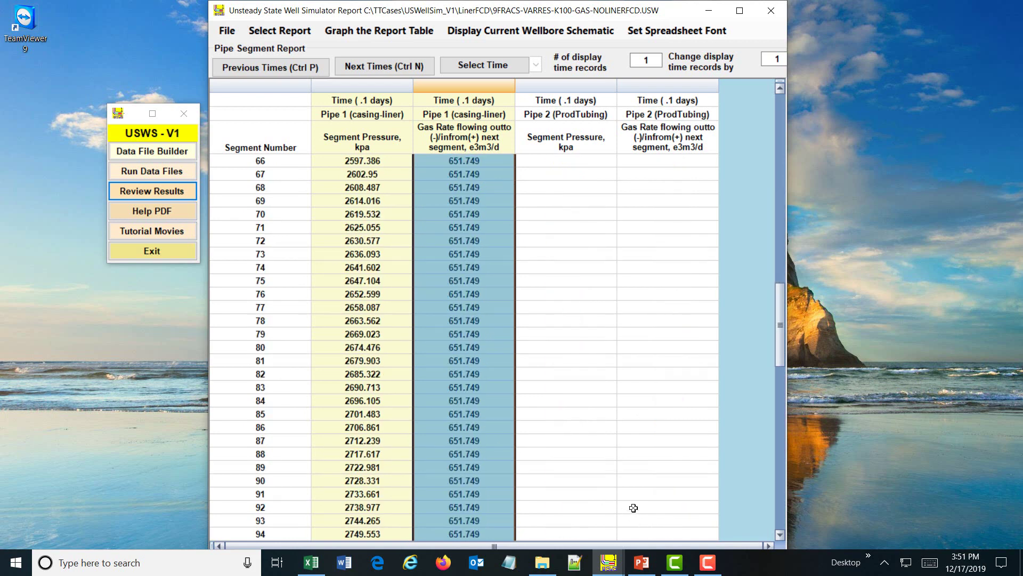
# - Examine the production tubing's segment pressures and gas rates at .1 days, back up to segment 1
pyautogui.scroll(10, 639, 196)
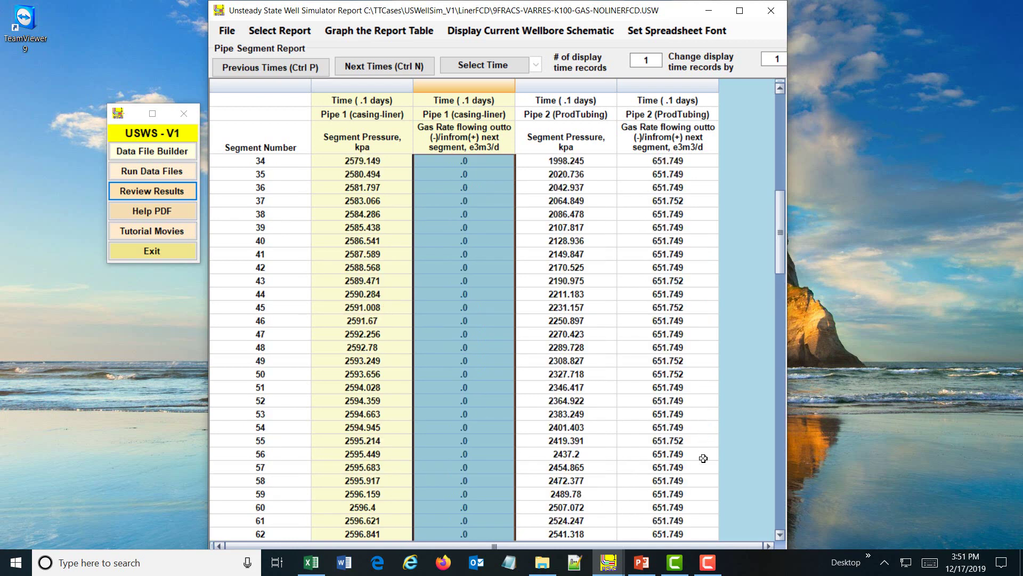
pyautogui.click(681, 532)
pyautogui.scroll(10, 680, 528)
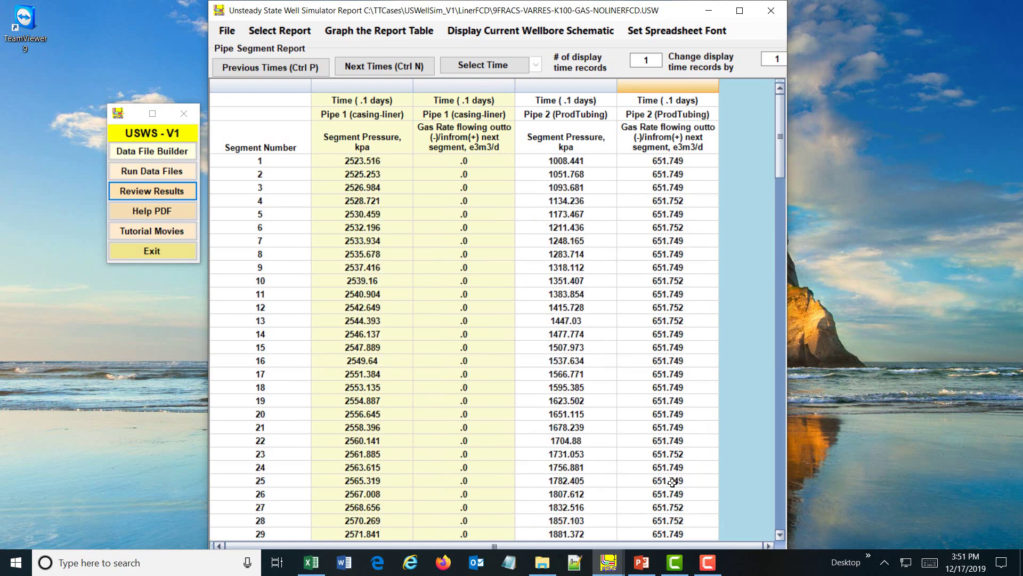
pyautogui.click(562, 163)
# - Advance the report to .6 days and examine the casing-liner's gas rates from segment 150 back towards segment 59
pyautogui.click(382, 66)
pyautogui.click(382, 66)
pyautogui.click(382, 66)
pyautogui.click(381, 66)
pyautogui.click(382, 67)
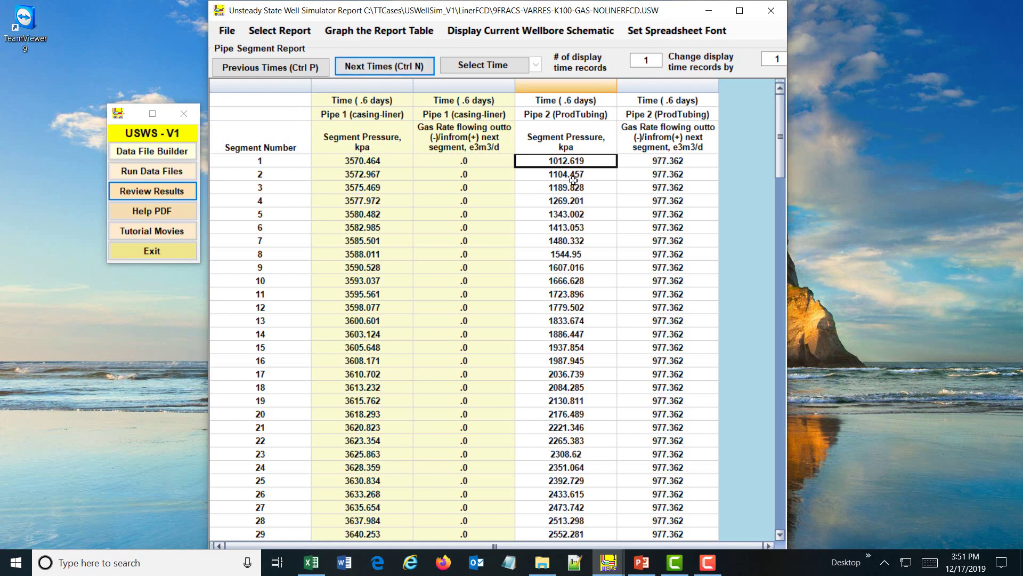
pyautogui.scroll(-20, 522, 388)
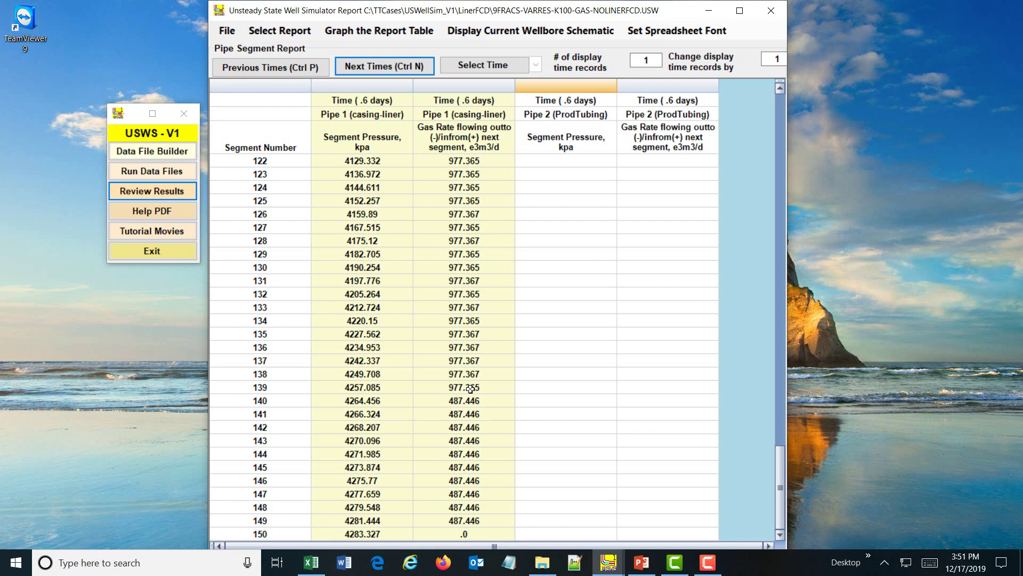
pyautogui.click(268, 400)
pyautogui.moveTo(465, 388); pyautogui.dragTo(505, 223)
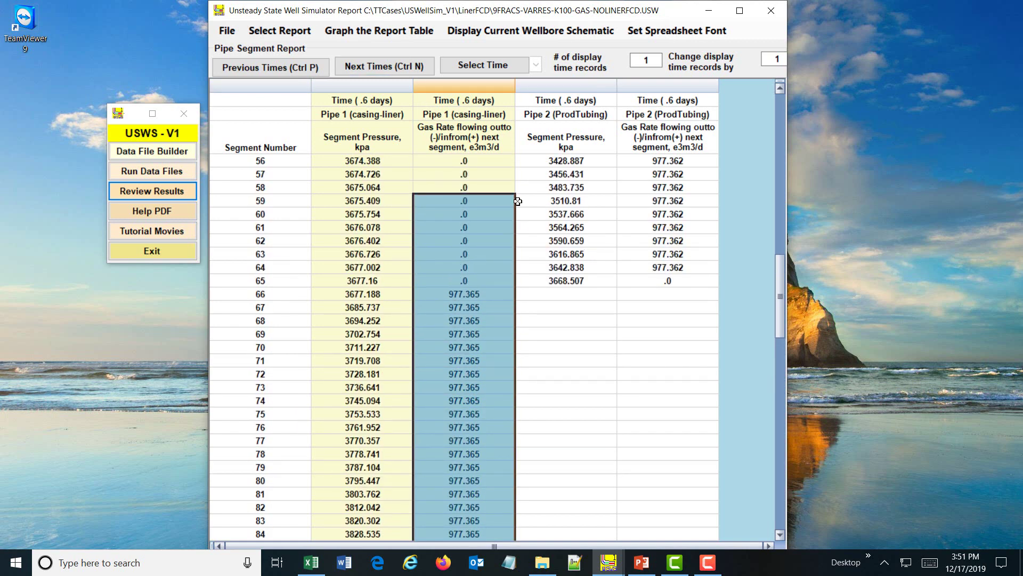
# - Show the 1.1 days time record and examine the casing-liner's gas rates around segments 130 to 150
pyautogui.click(421, 66)
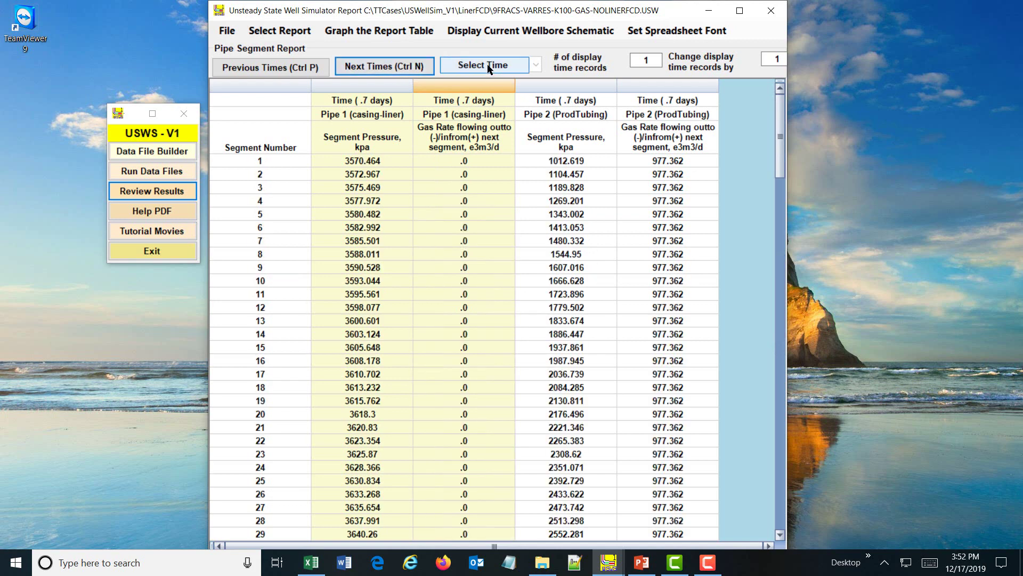
pyautogui.click(536, 65)
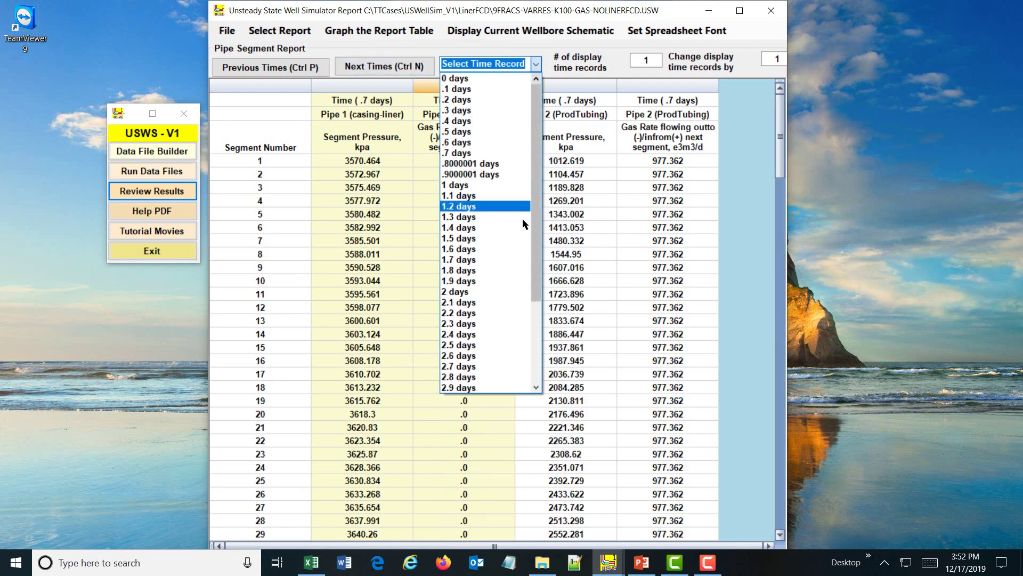
pyautogui.click(474, 197)
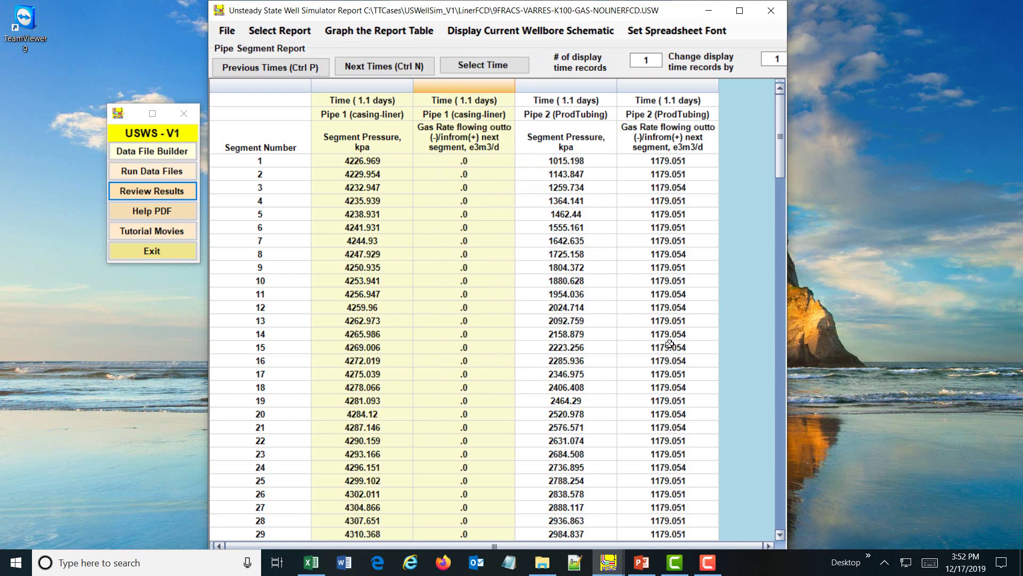
pyautogui.scroll(-10, 672, 335)
pyautogui.scroll(-20, 671, 334)
pyautogui.scroll(-8, 521, 405)
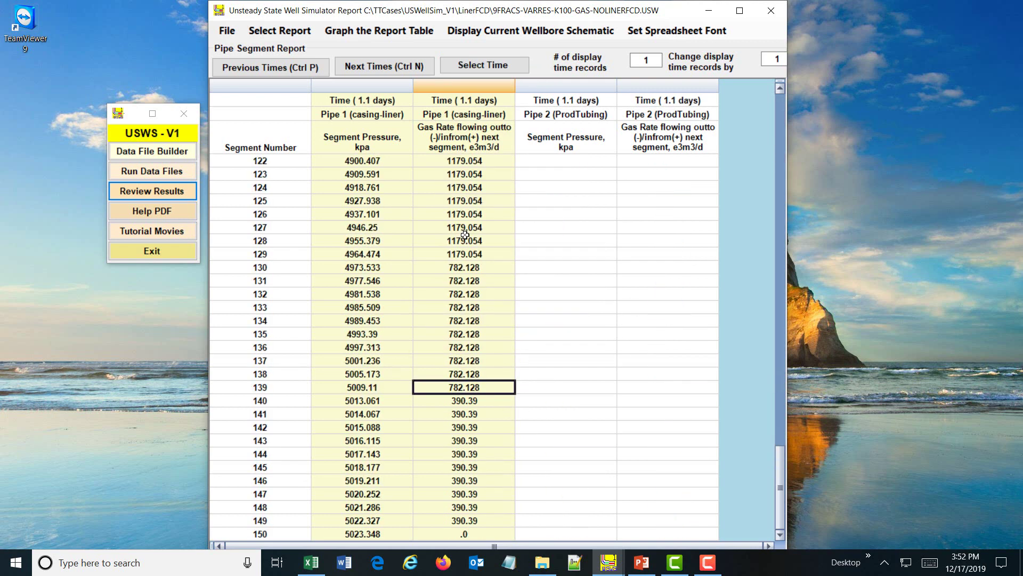
pyautogui.click(260, 268)
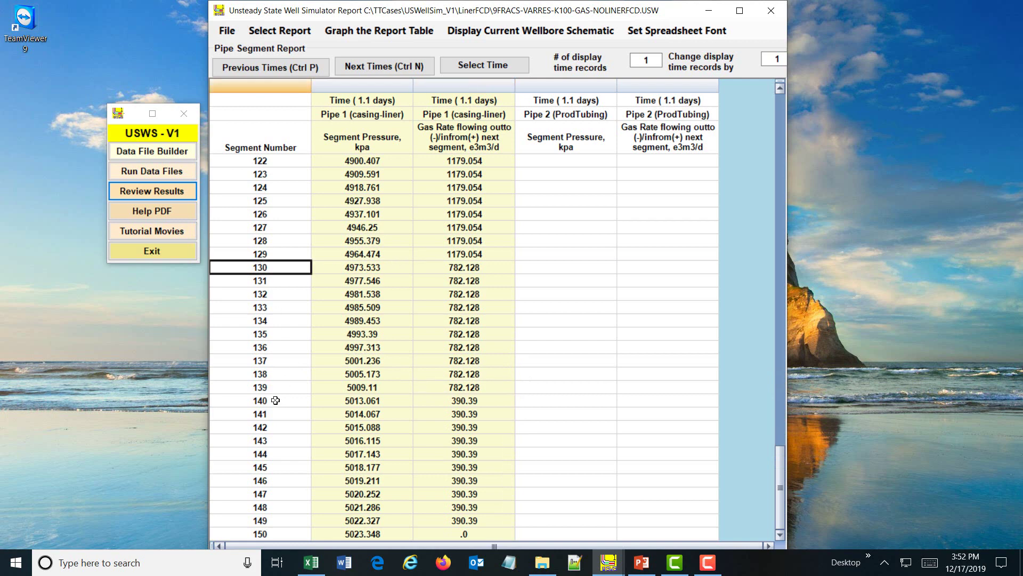
pyautogui.scroll(20, 448, 290)
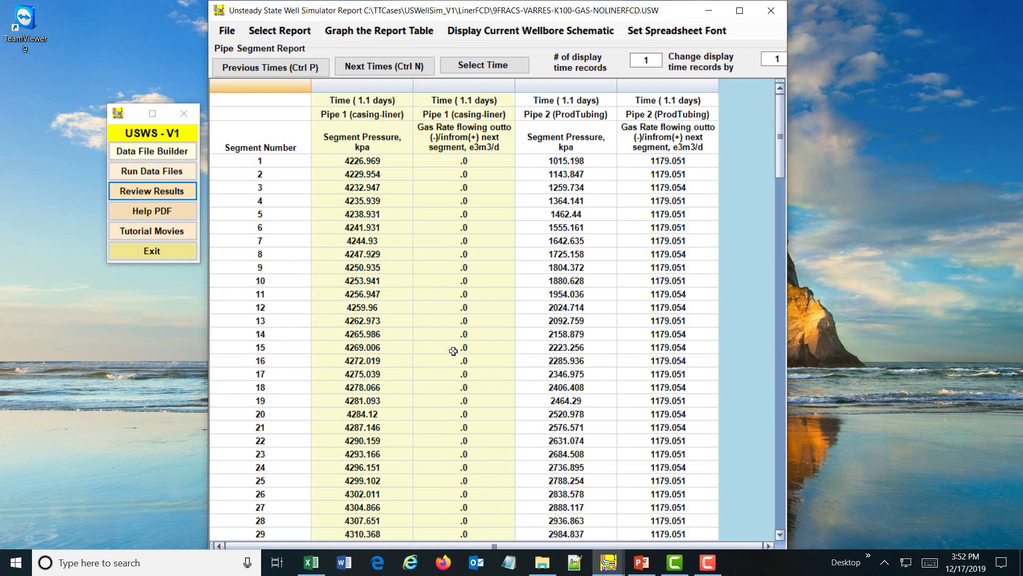
# - Generate a report of production/injection point rates and cumulatives at each time
pyautogui.click(383, 66)
pyautogui.click(280, 30)
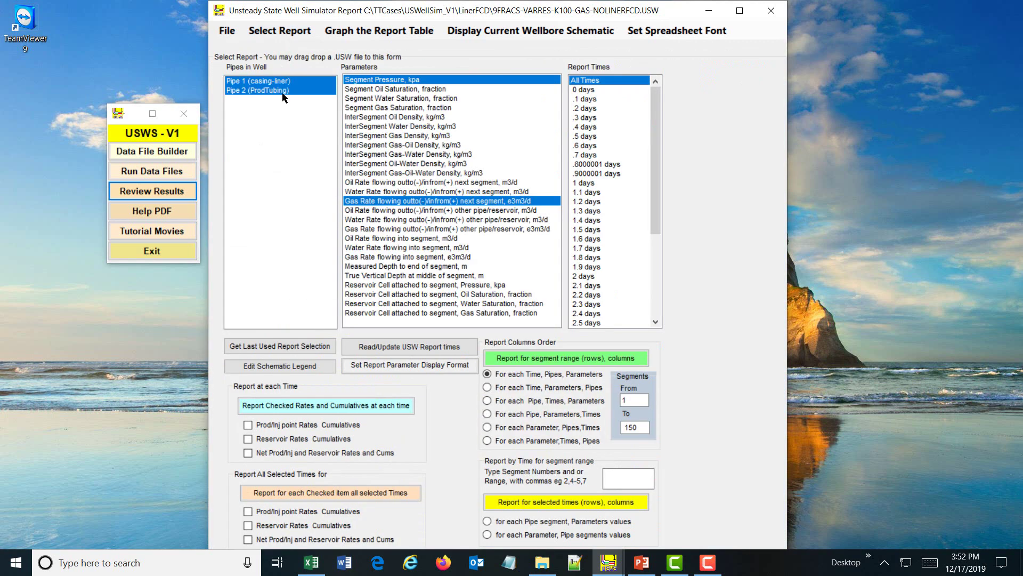
pyautogui.click(295, 428)
pyautogui.click(342, 408)
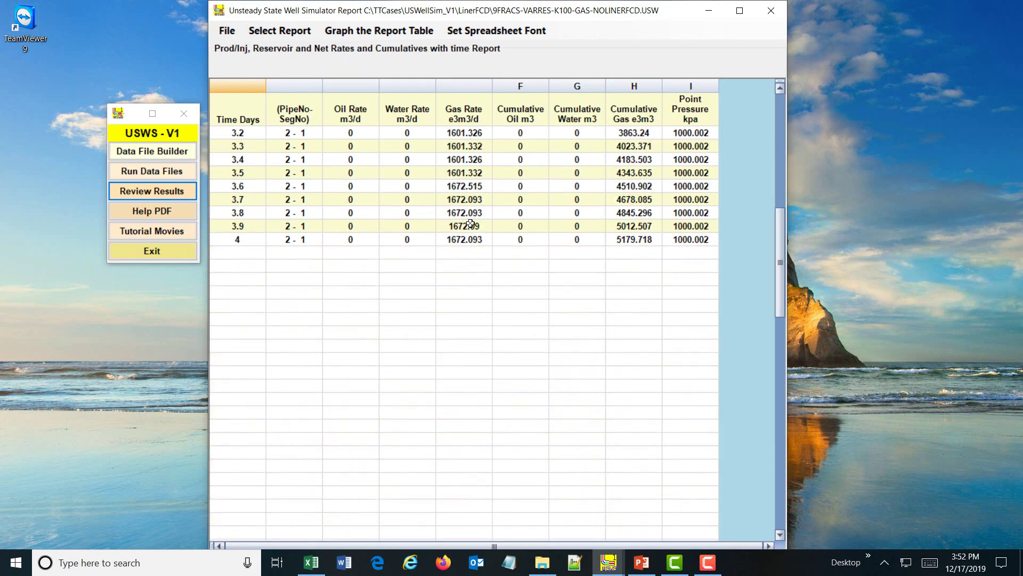
# - Examine how the production point's gas rate changes over the report times from 0 to 4 days
pyautogui.moveTo(472, 149); pyautogui.dragTo(469, 200)
pyautogui.moveTo(238, 134); pyautogui.dragTo(244, 272)
pyautogui.click(474, 272)
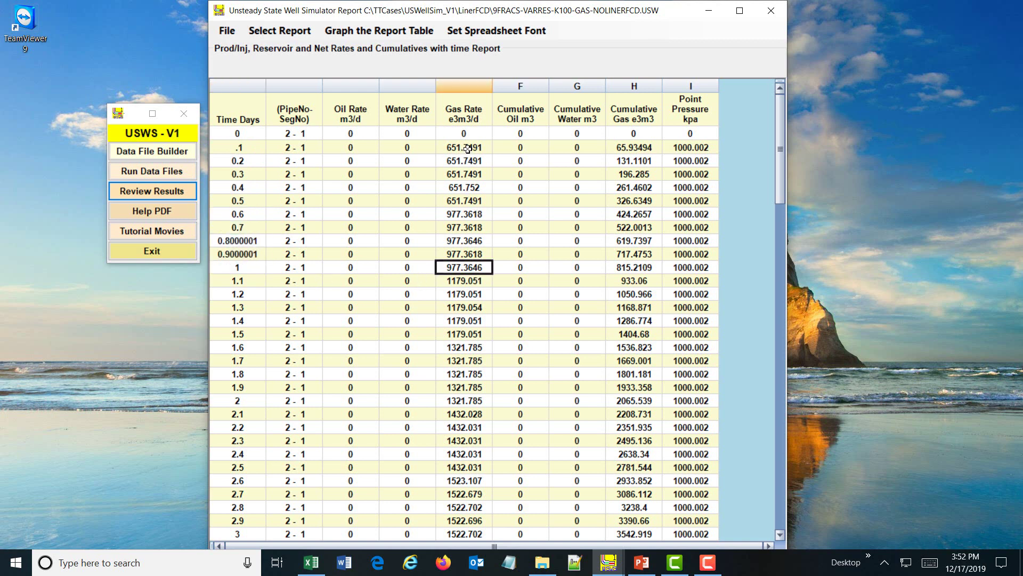
pyautogui.moveTo(467, 149); pyautogui.dragTo(470, 333)
pyautogui.scroll(-10, 463, 415)
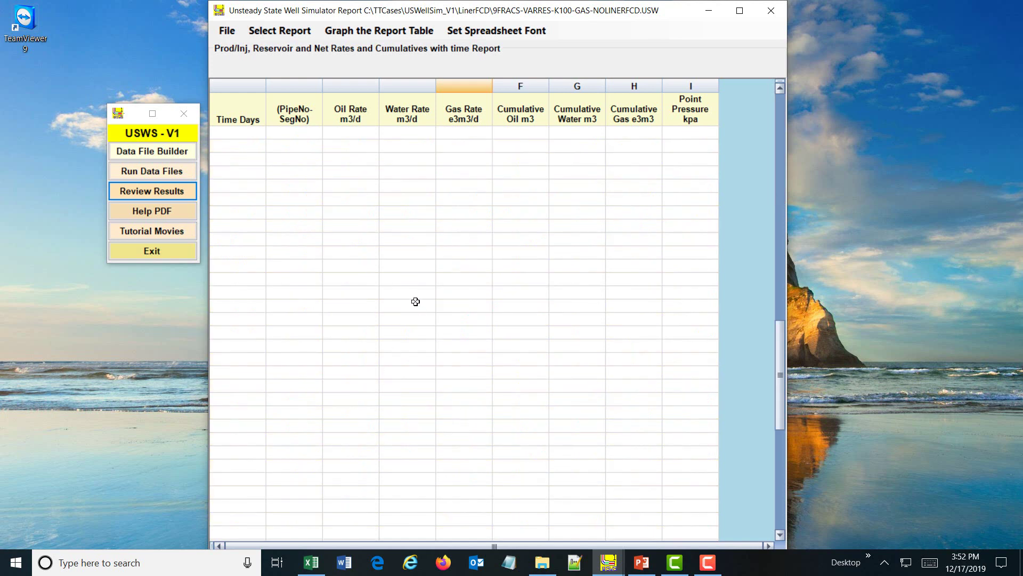
pyautogui.scroll(10, 416, 301)
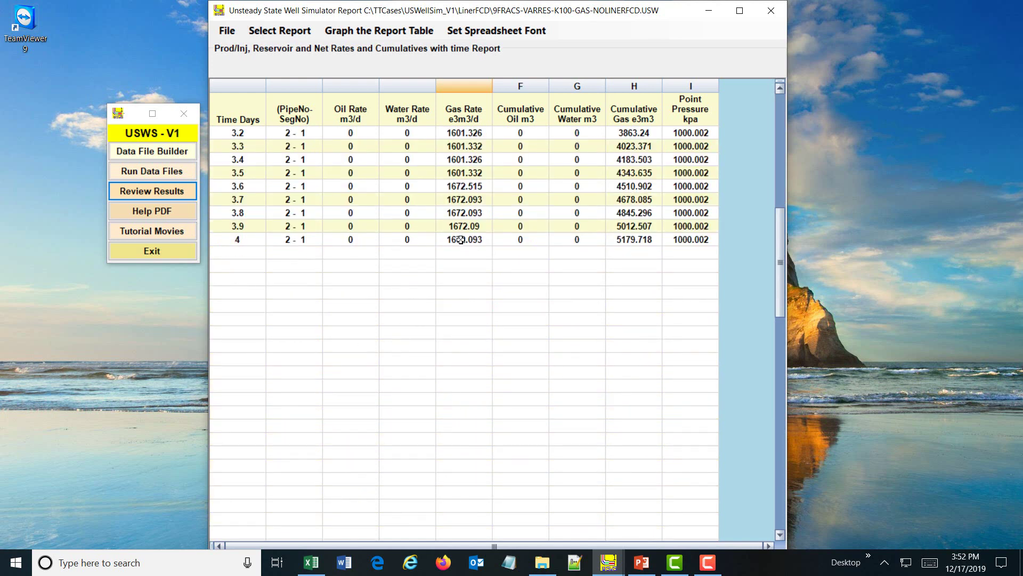
pyautogui.scroll(10, 459, 240)
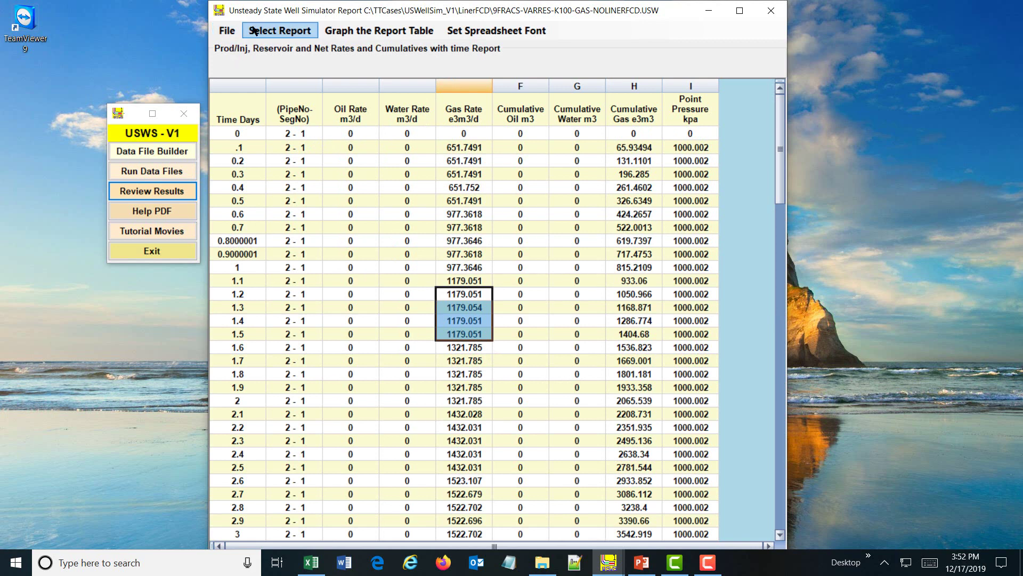
# - Switch to the Excel workbook Book1, place it beside the report to view the copied gas rates, and minimize it
pyautogui.click(312, 563)
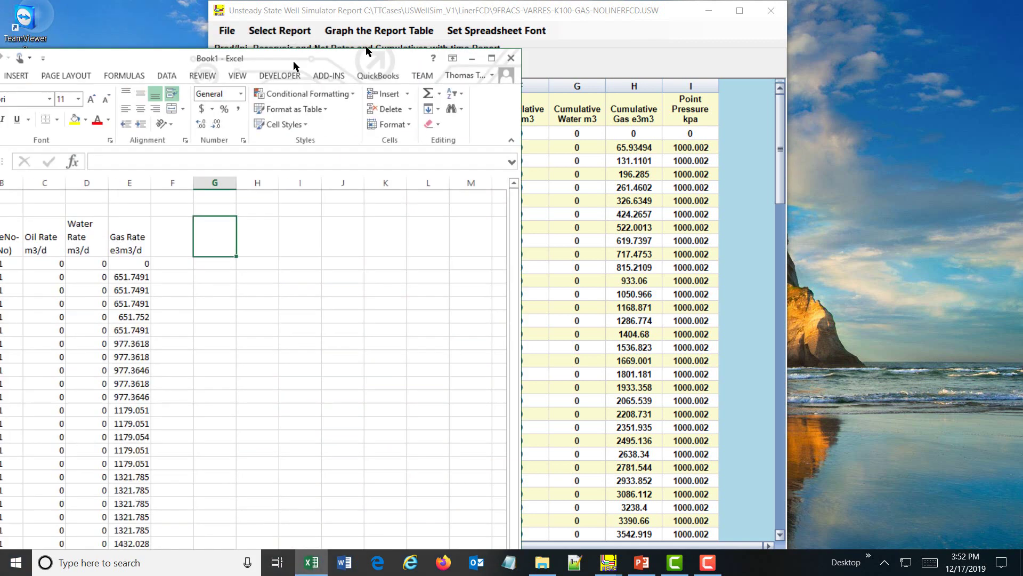
pyautogui.moveTo(347, 69); pyautogui.dragTo(800, 53)
pyautogui.moveTo(613, 51); pyautogui.dragTo(703, 14)
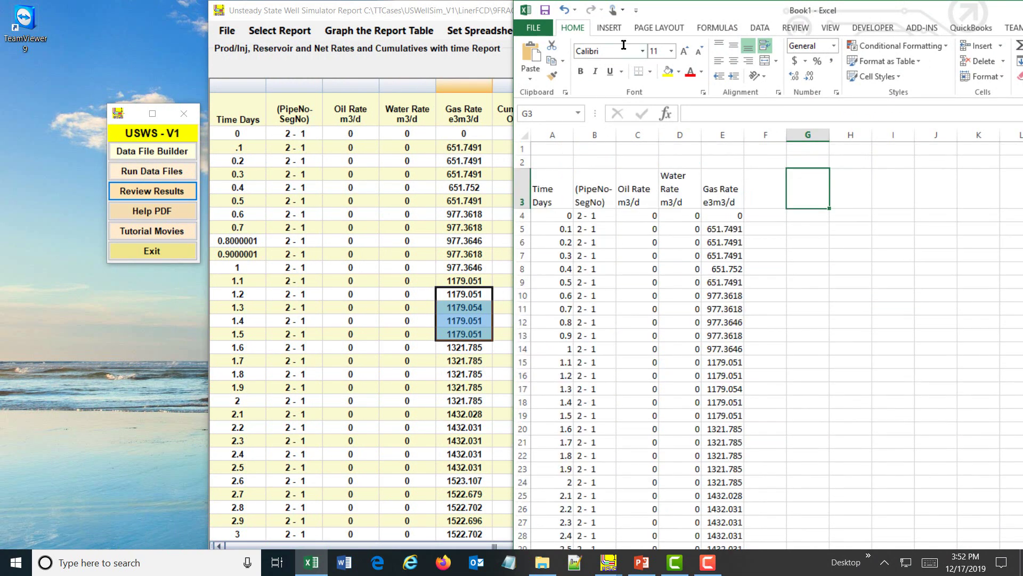
pyautogui.press('super+Down')
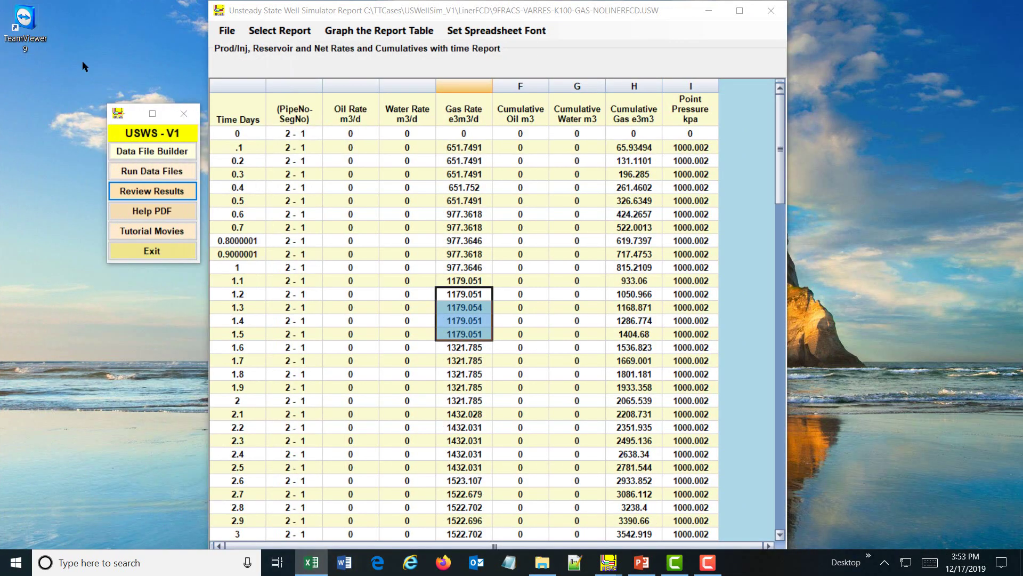
# - Close the results report and load the recent data file 9fracs-VarRes-k100-gas-linerFCD-inlinechoke.dat in the Data File Builder
pyautogui.click(770, 11)
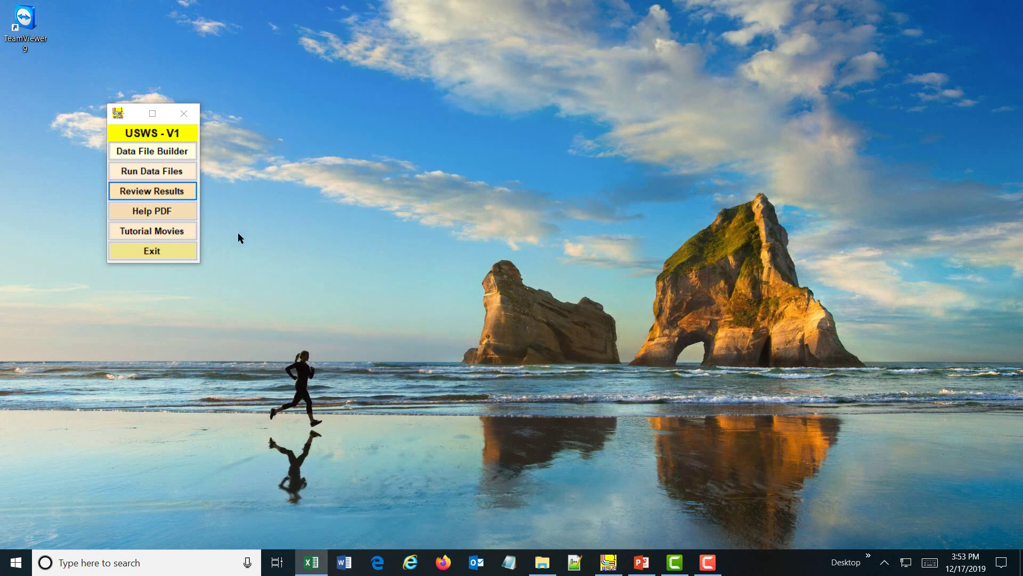
pyautogui.click(157, 158)
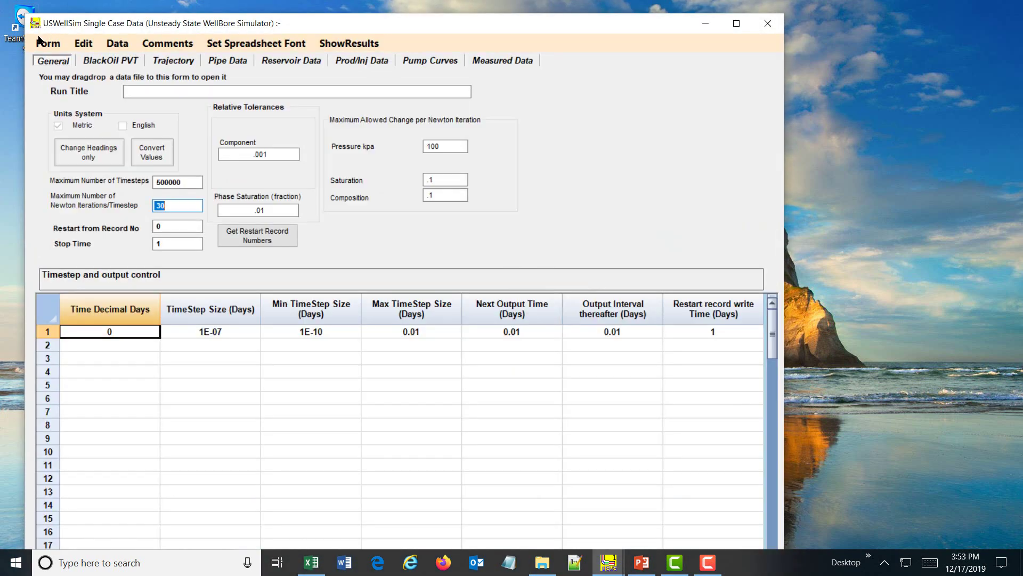
pyautogui.click(45, 44)
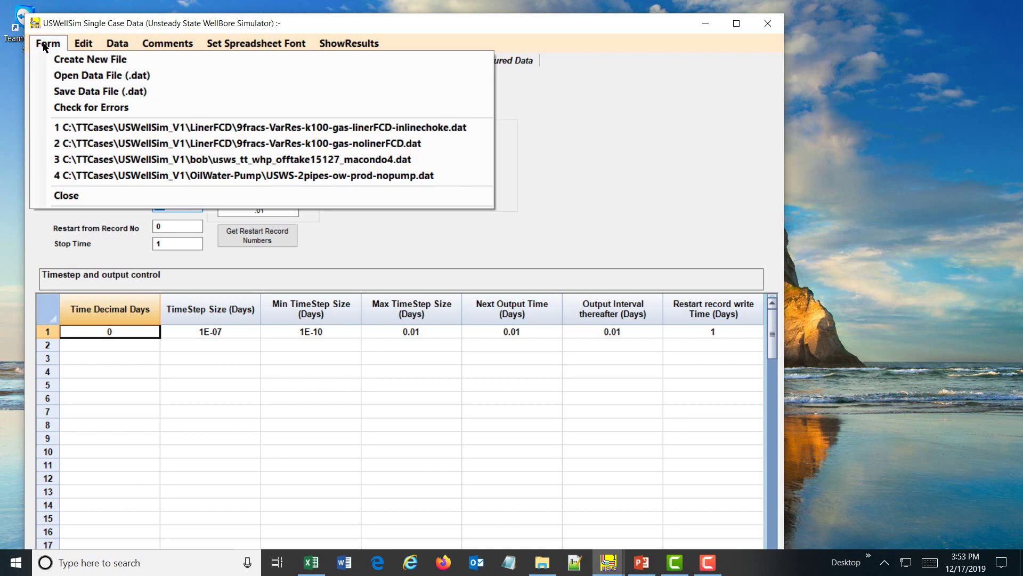
pyautogui.click(126, 133)
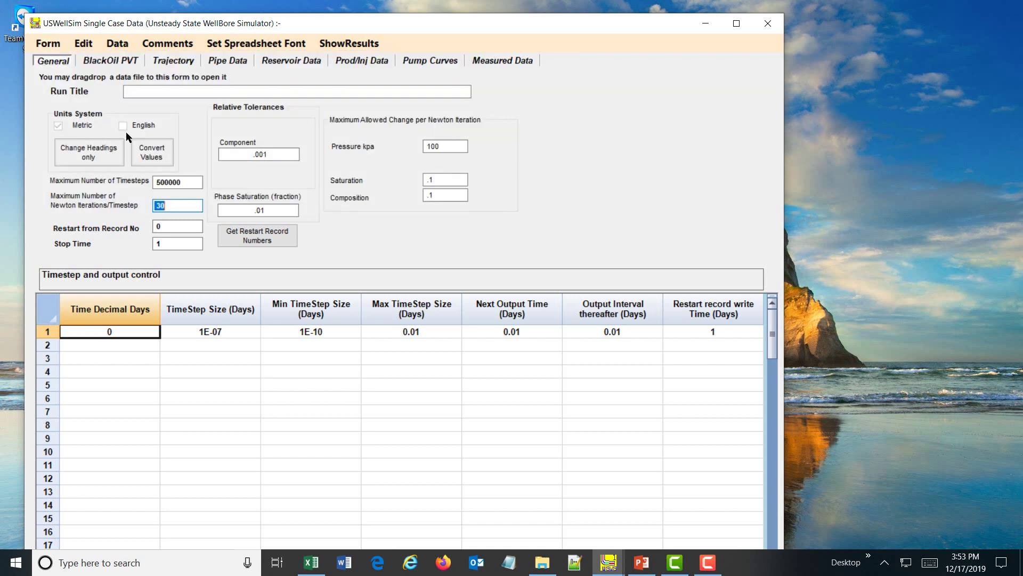
# - Inspect the casing-liner's pipe data, including the perforation entry for segment 150, and open the FCD specification
pyautogui.click(233, 61)
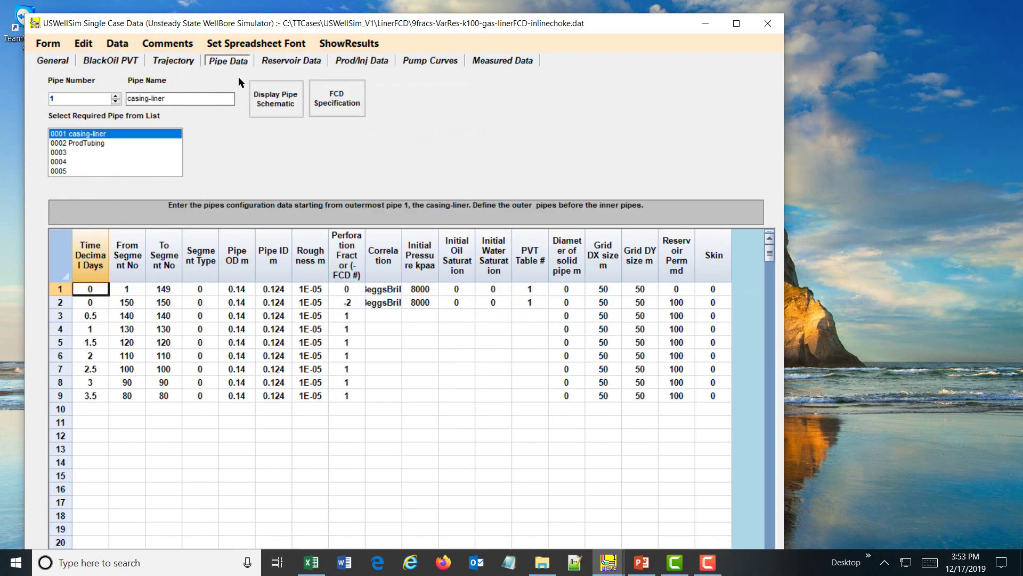
pyautogui.click(351, 305)
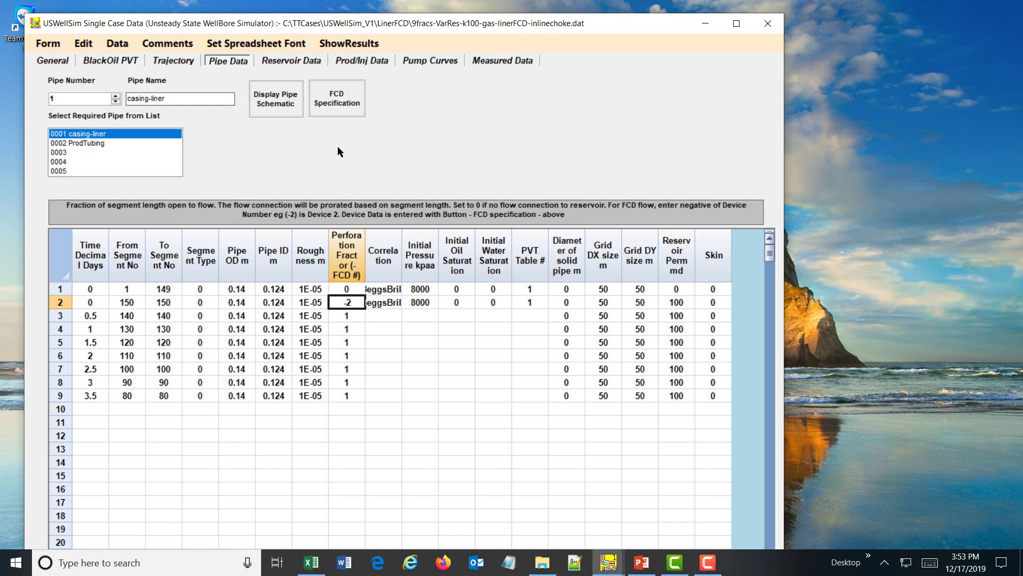
pyautogui.click(343, 104)
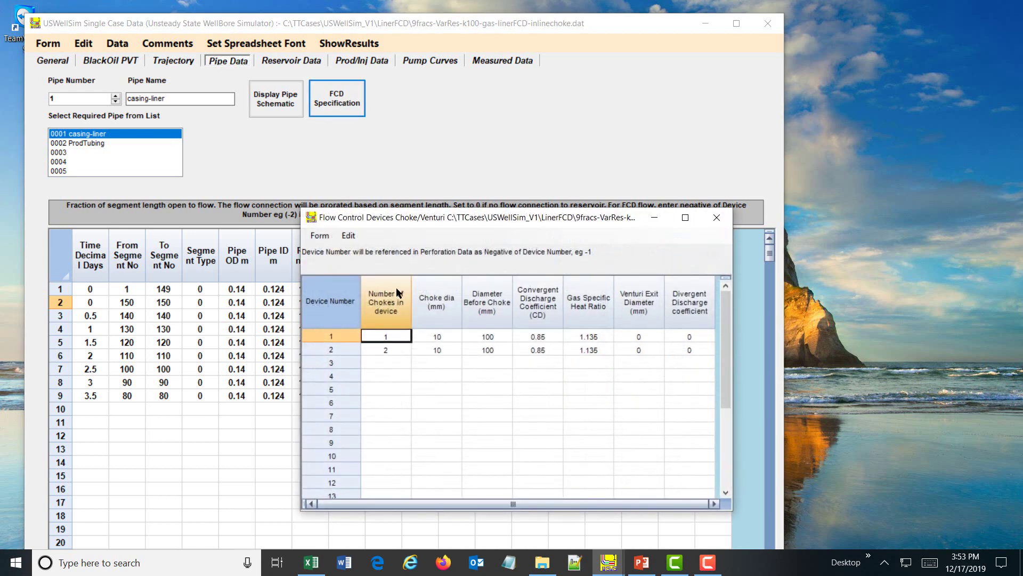
# - Examine flow control device 2's choke count, diameters, discharge coefficients, gas specific heat ratio and venturi exit diameter, widening the window to fit
pyautogui.click(381, 349)
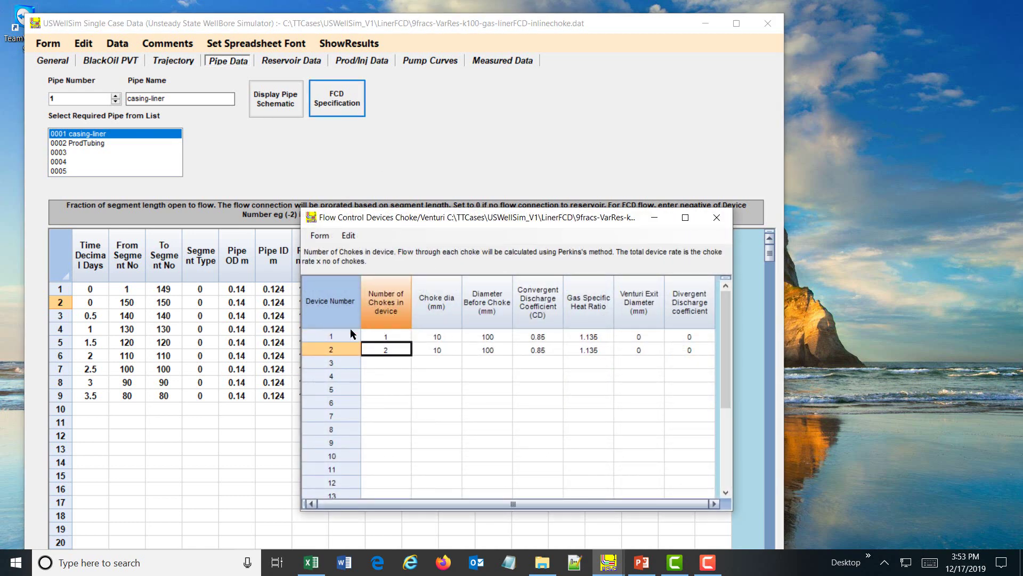
pyautogui.click(330, 350)
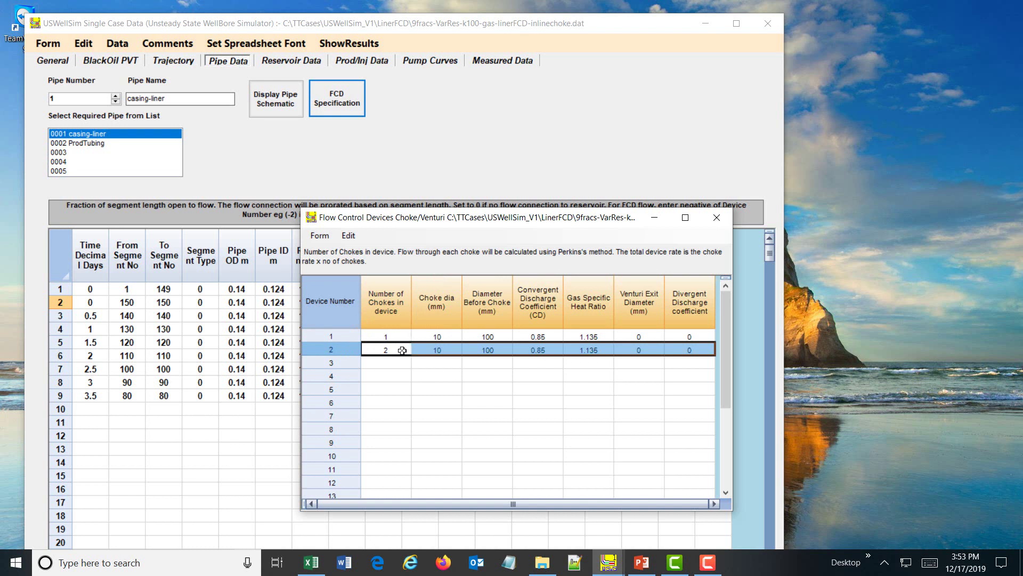
pyautogui.click(439, 347)
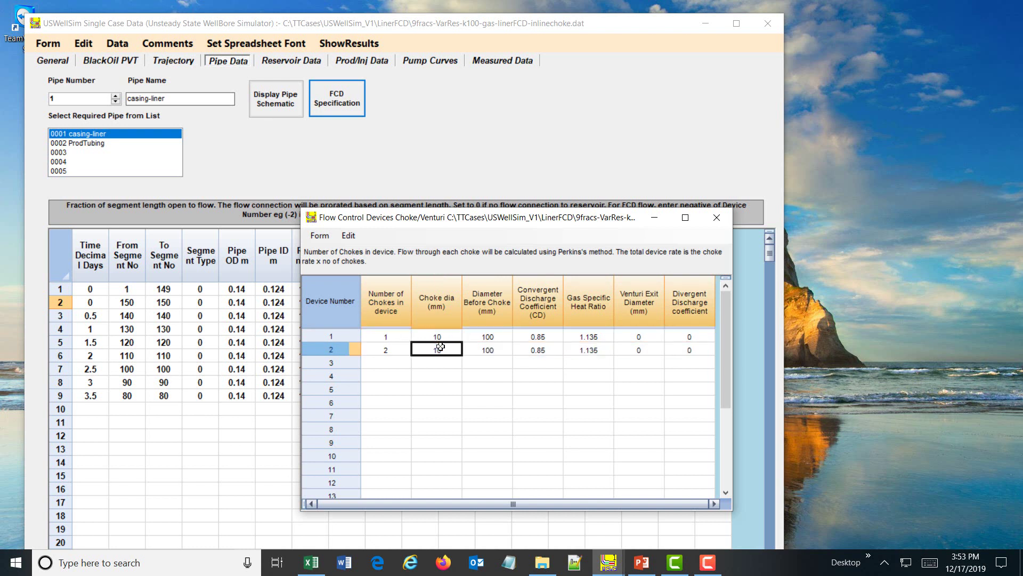
pyautogui.click(488, 346)
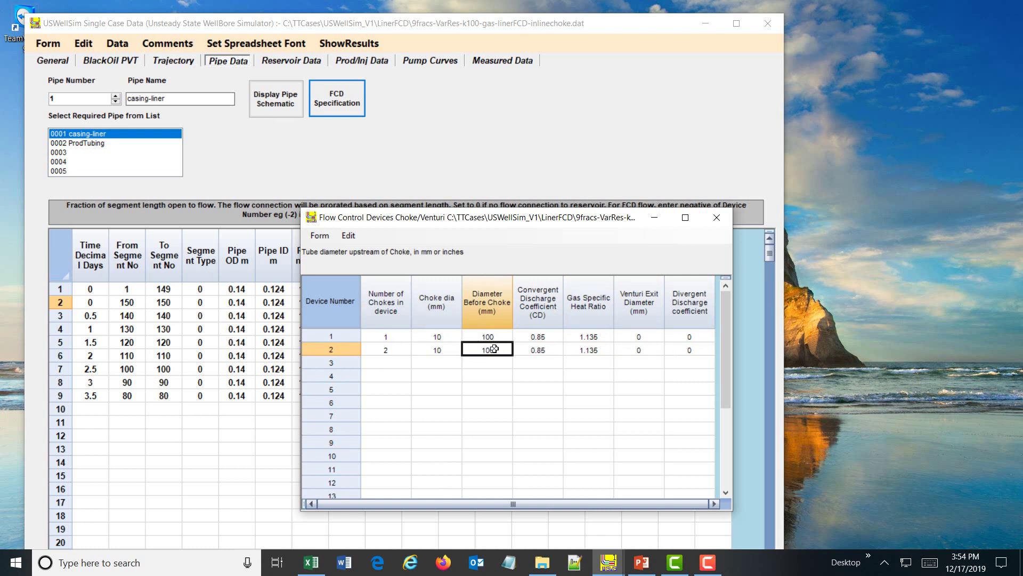
pyautogui.click(540, 350)
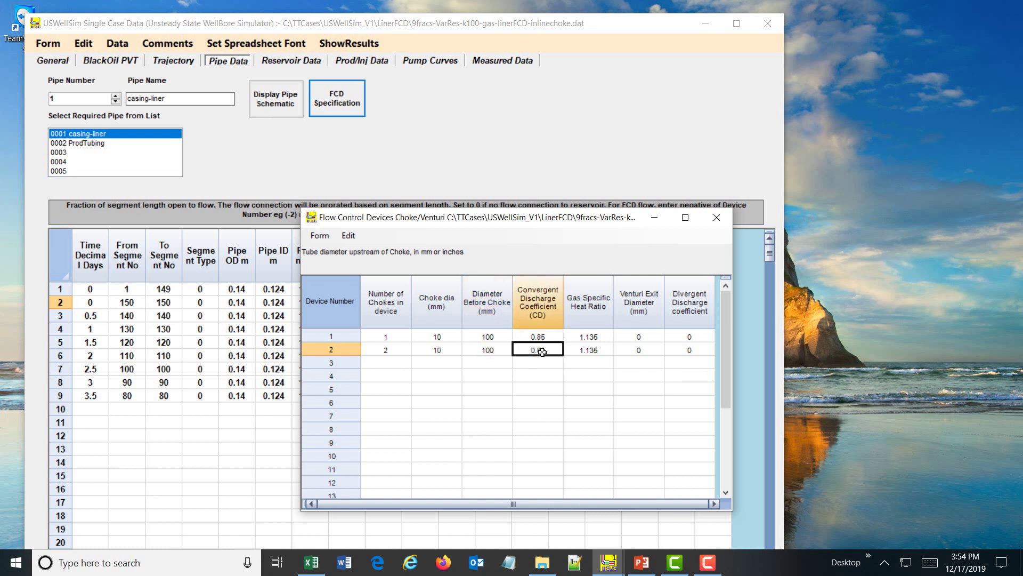
pyautogui.click(593, 349)
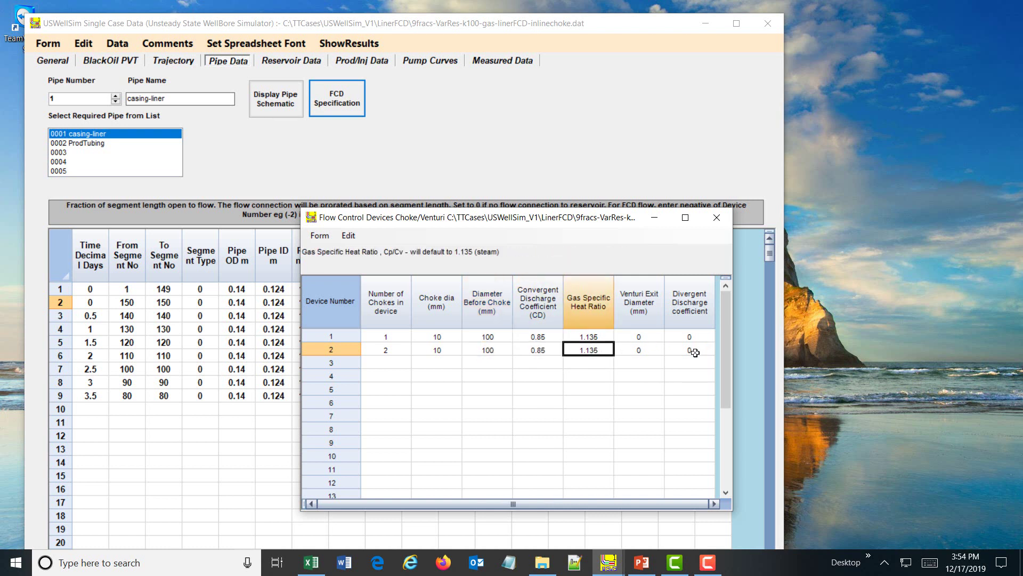
pyautogui.moveTo(734, 347); pyautogui.dragTo(765, 350)
pyautogui.click(661, 349)
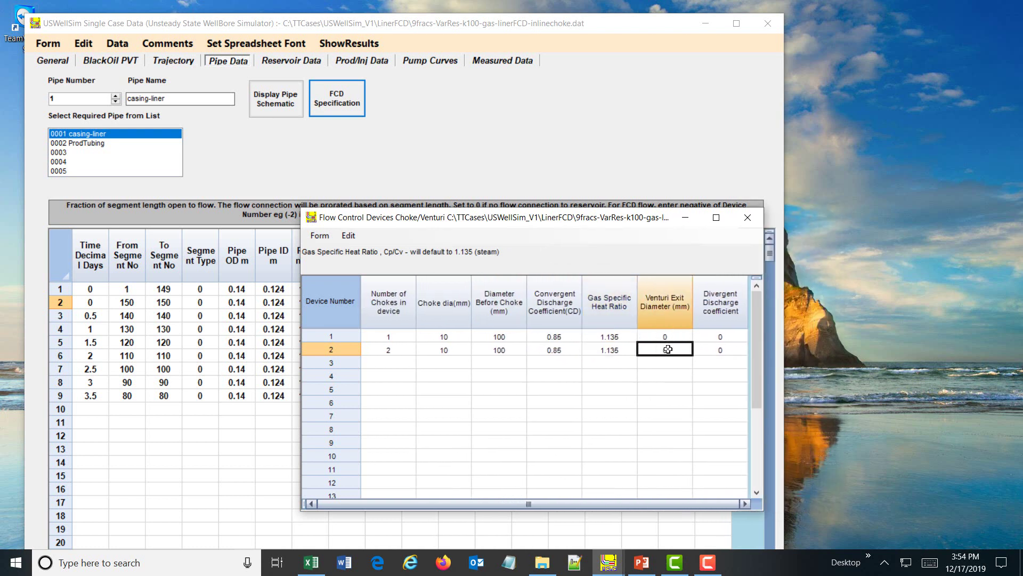
pyautogui.click(726, 350)
pyautogui.click(608, 349)
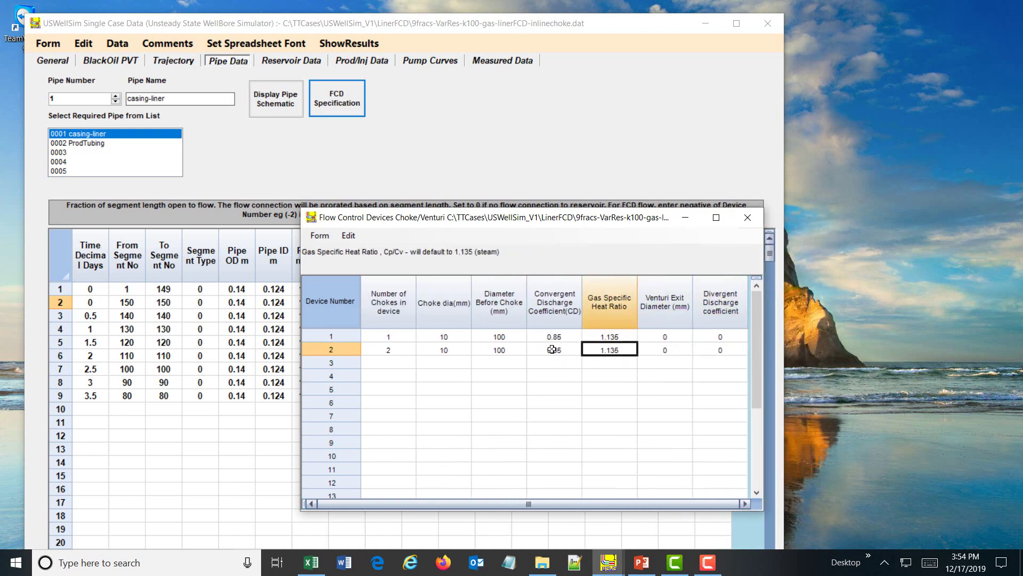
# - Review device 2's discharge coefficient and choke count and device 1's row, and close the flow control devices window
pyautogui.click(553, 349)
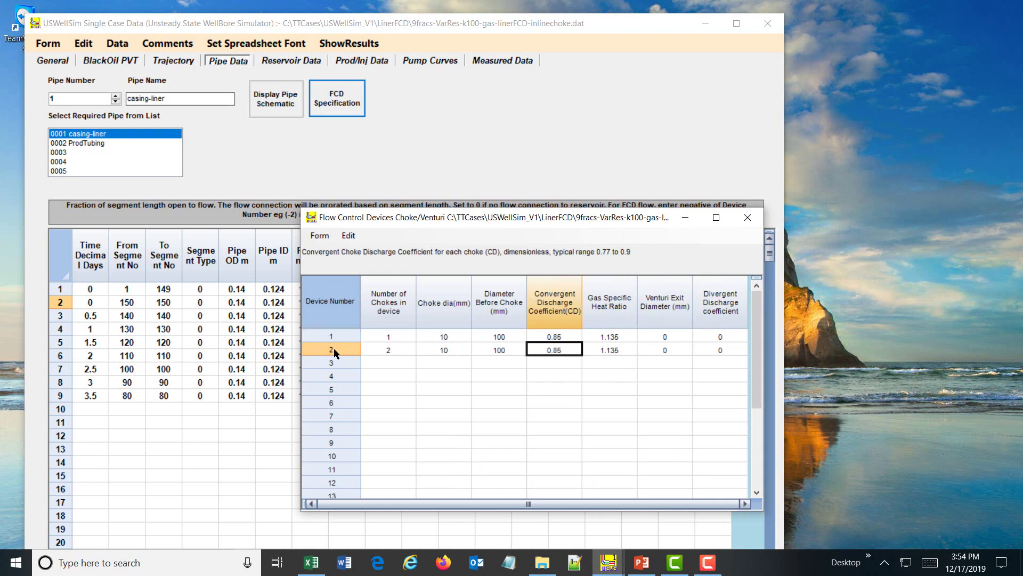
pyautogui.click(392, 349)
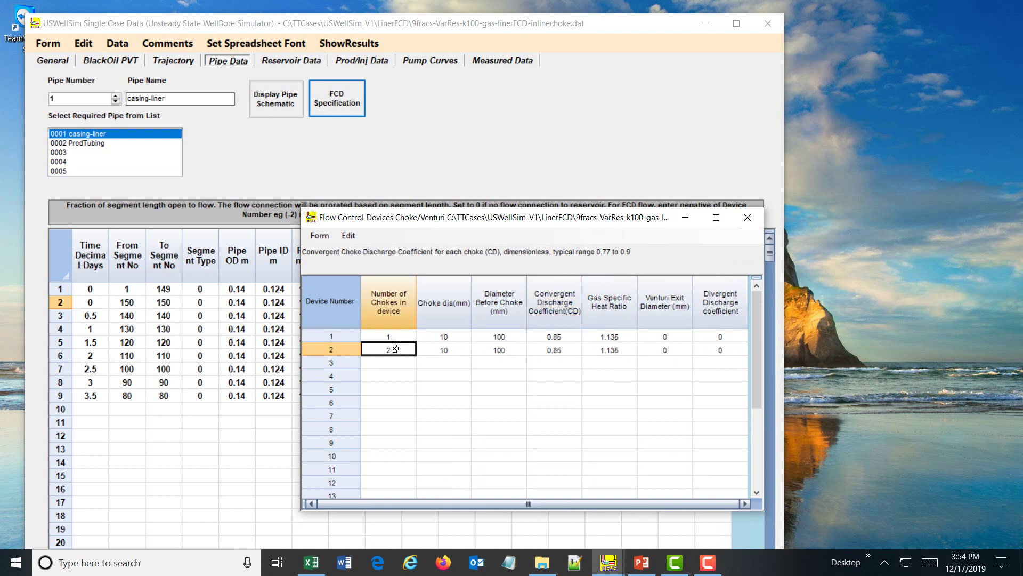
pyautogui.click(345, 336)
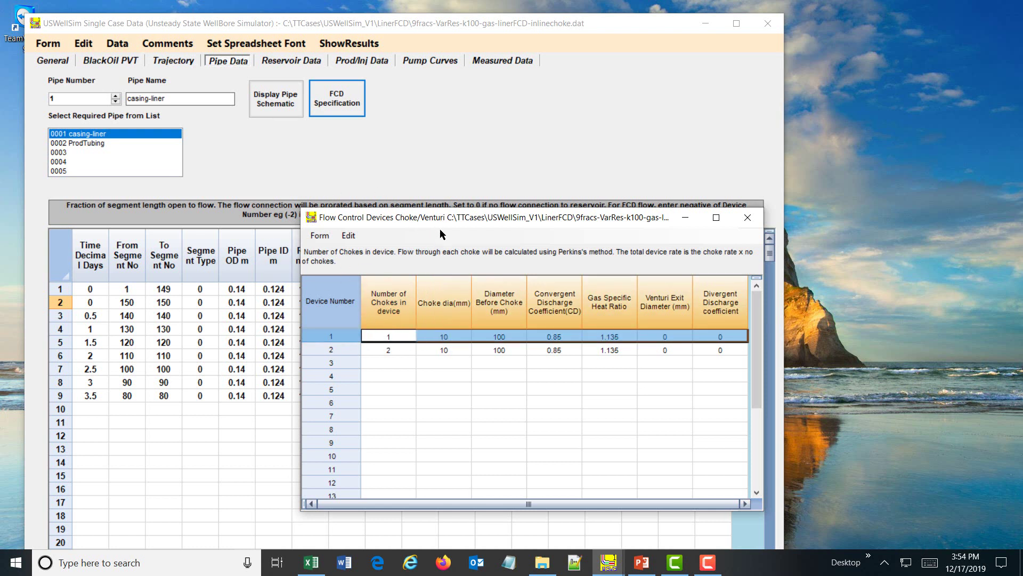
pyautogui.moveTo(436, 220); pyautogui.dragTo(462, 209)
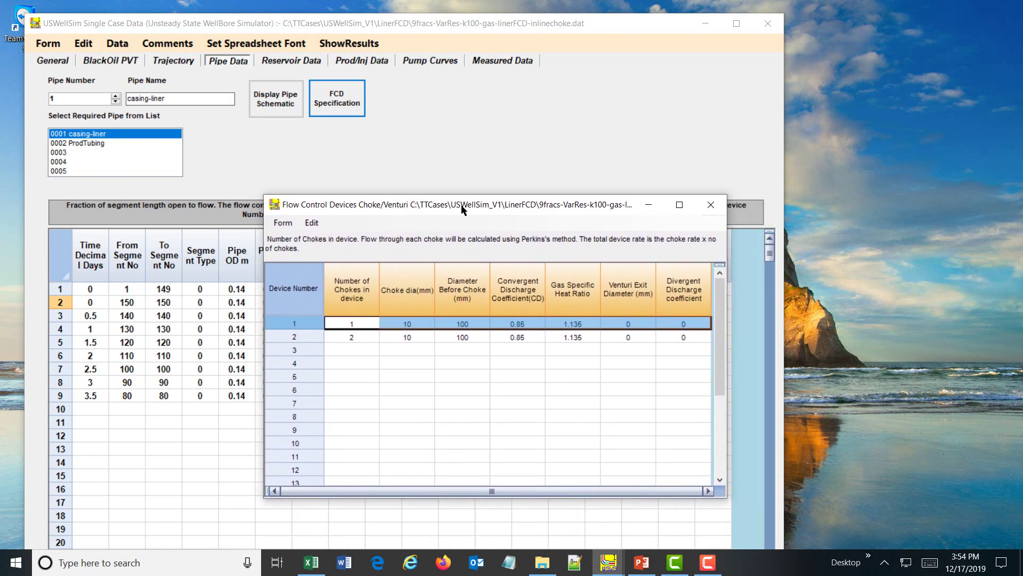
pyautogui.click(710, 205)
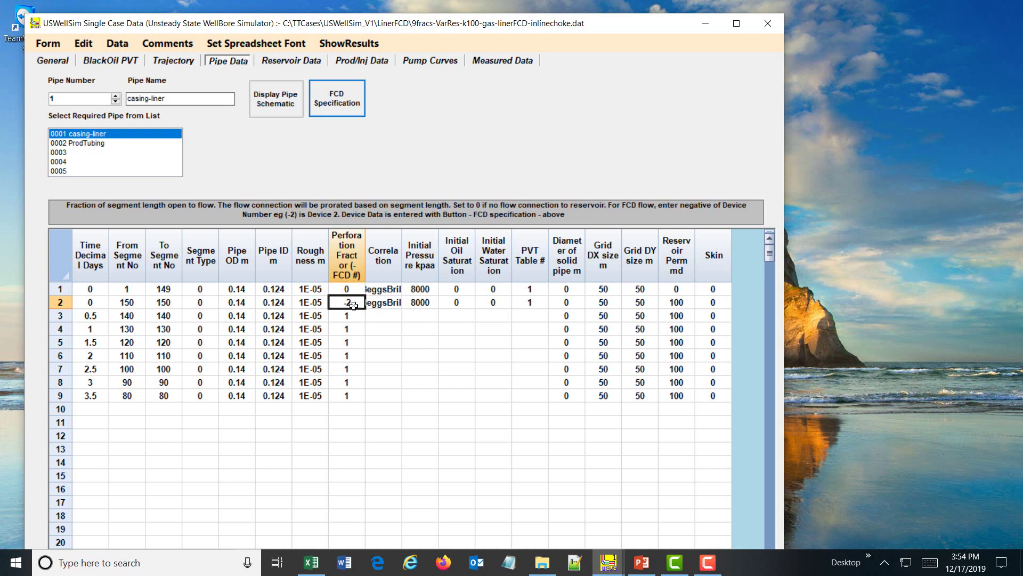
# - Display the ProdTubing pipe data and inspect the 3-day row's time, segment type and starting segment number
pyautogui.click(85, 142)
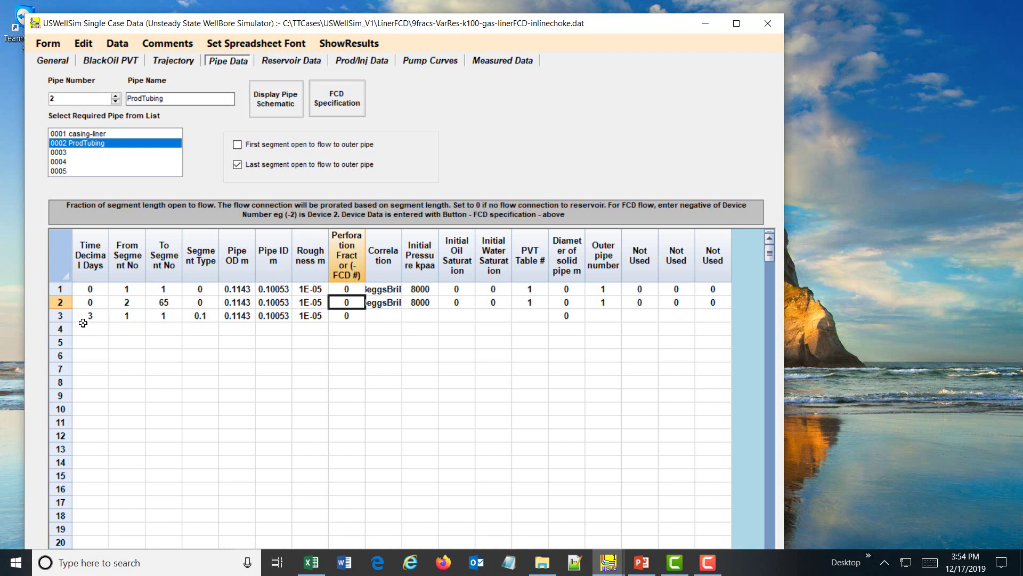
pyautogui.click(97, 319)
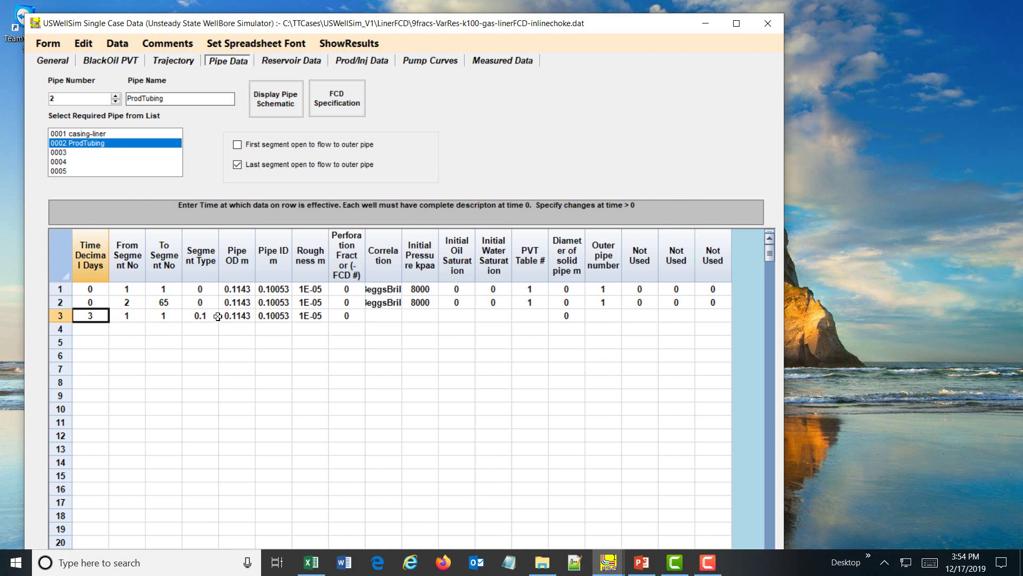
pyautogui.click(200, 315)
pyautogui.write('0.1')
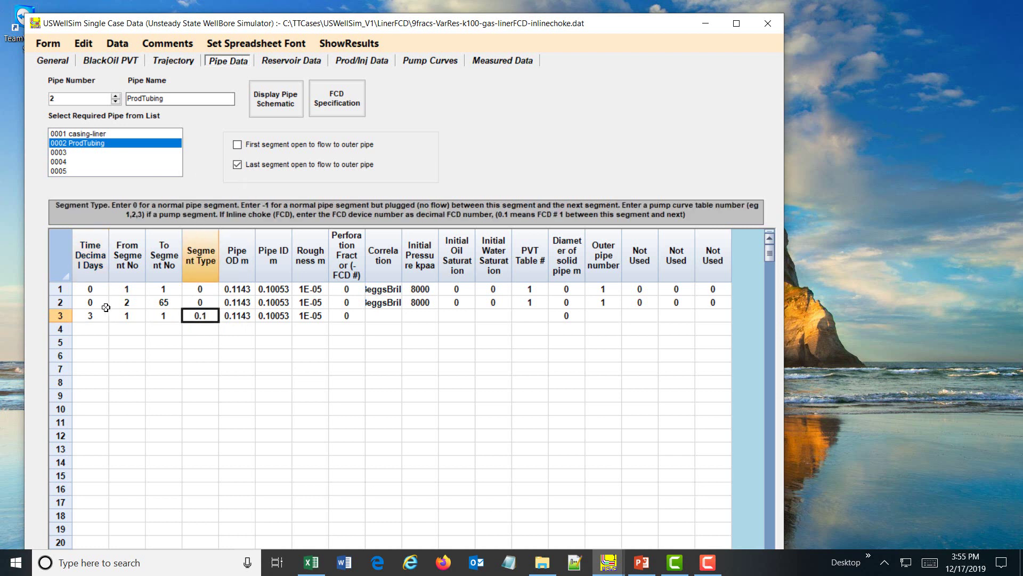
pyautogui.click(90, 315)
pyautogui.write('3')
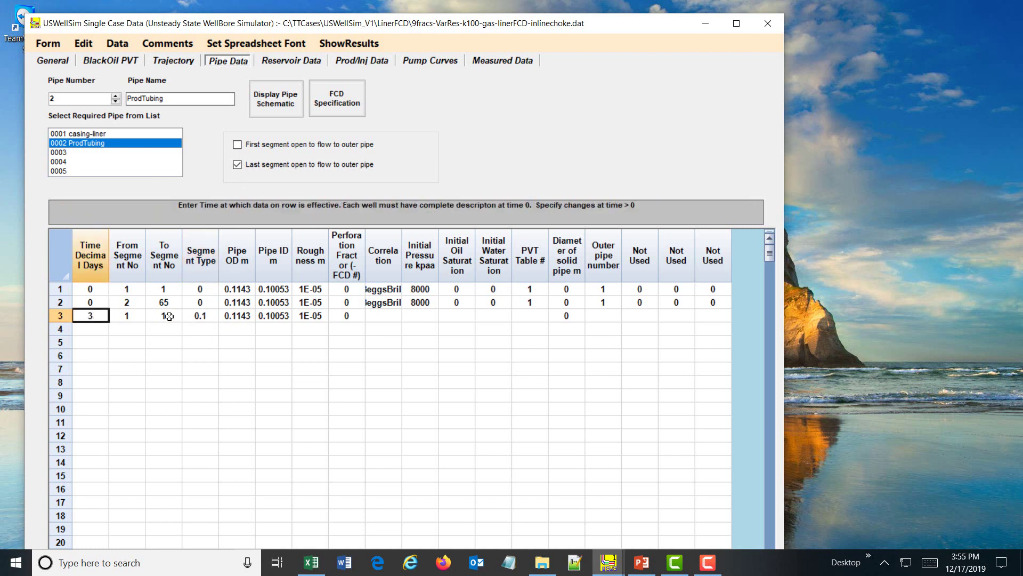
pyautogui.click(200, 315)
pyautogui.moveTo(131, 318)
pyautogui.mouseDown()
pyautogui.moveTo(160, 318)
pyautogui.moveTo(133, 318)
pyautogui.mouseUp()
pyautogui.click(133, 318)
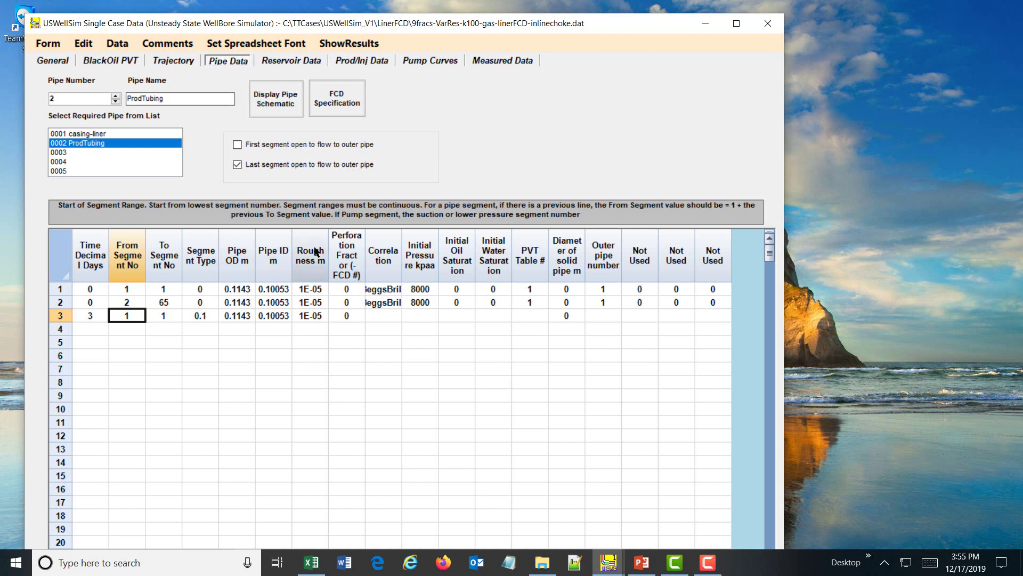
# - Compare ProdTubing's inline-choke segment type in the 3-day row with row 2, rechecking the choke's effective time and segment number
pyautogui.click(206, 318)
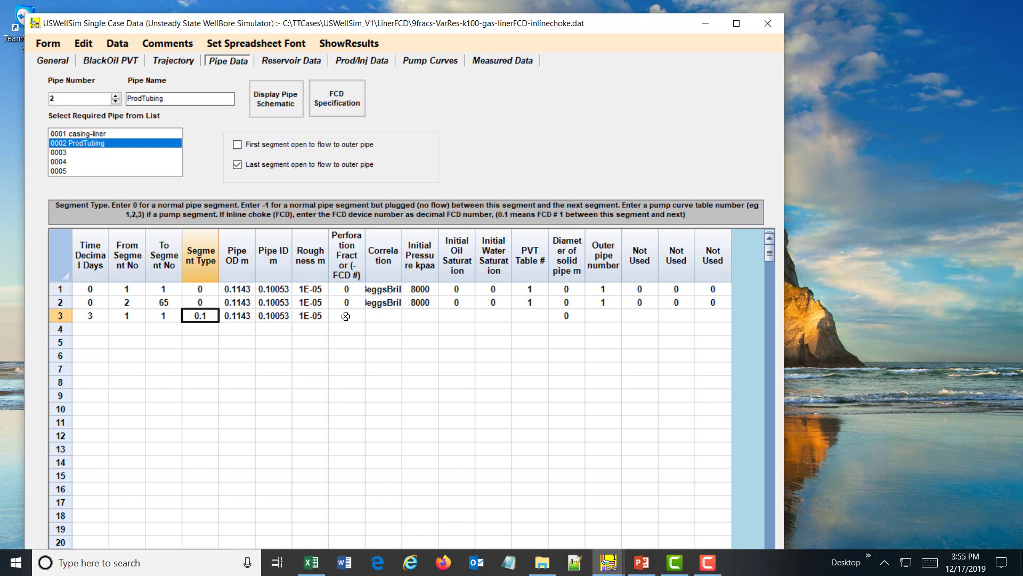
pyautogui.click(210, 302)
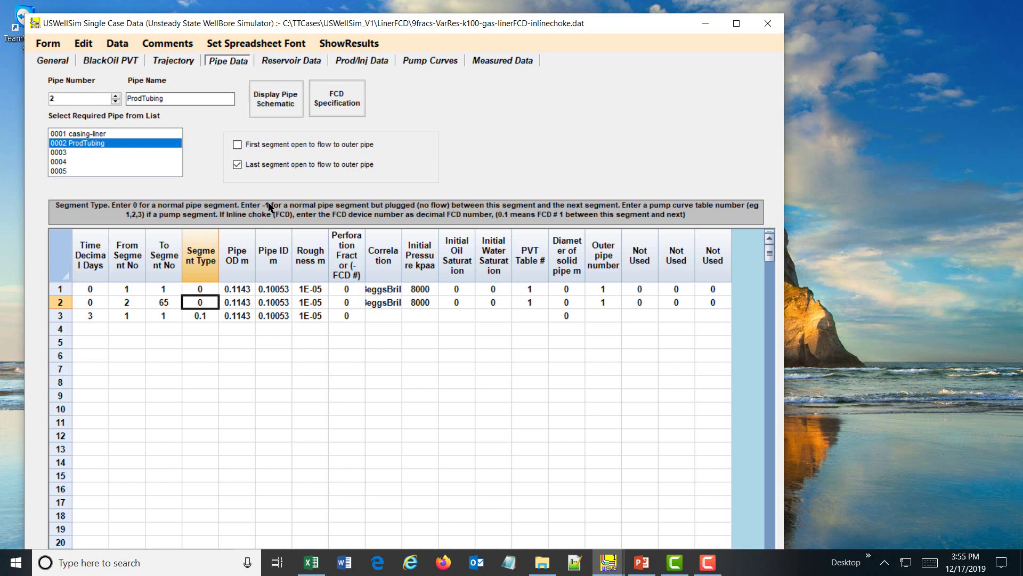
pyautogui.click(204, 316)
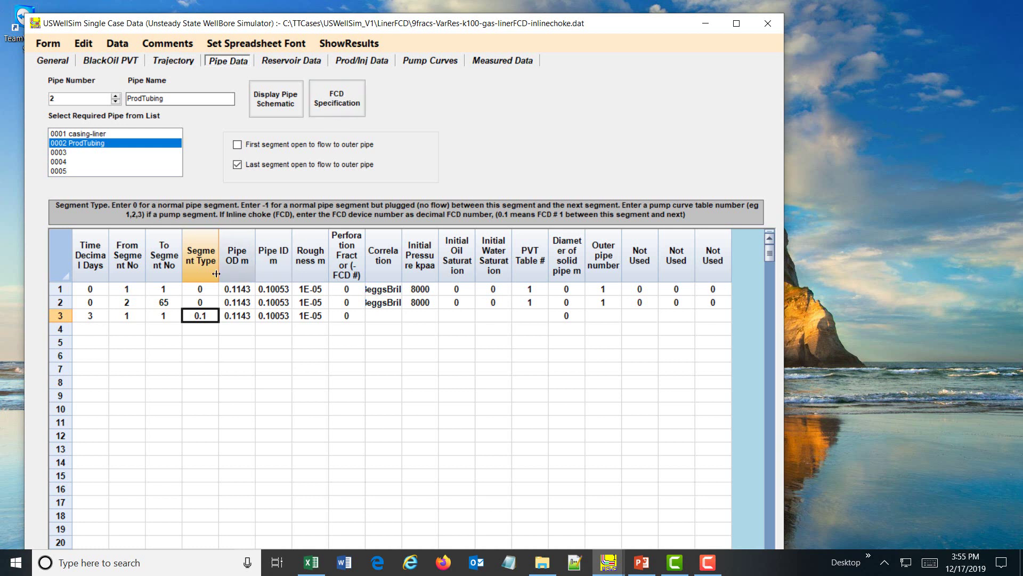
pyautogui.click(86, 317)
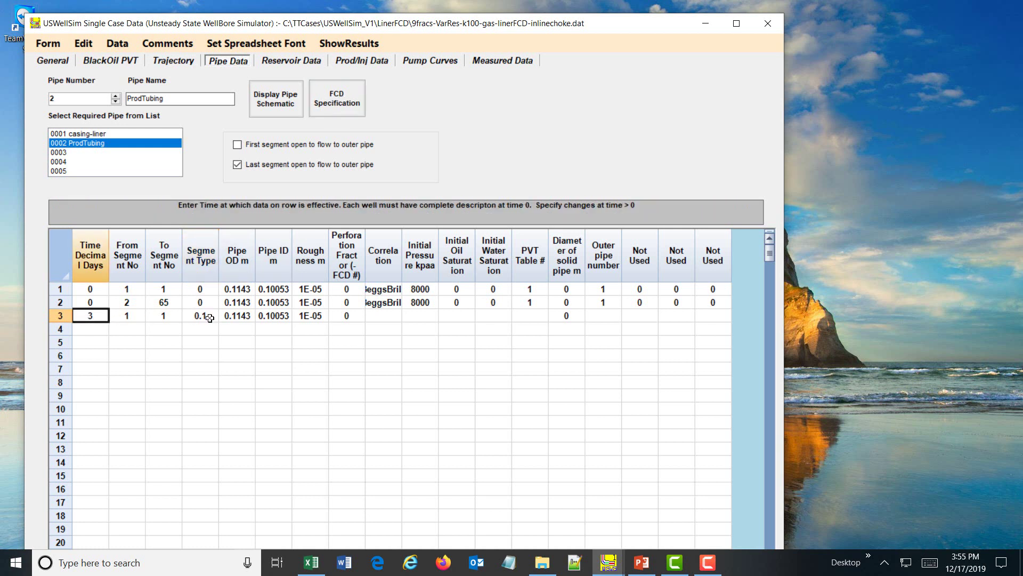
pyautogui.click(212, 317)
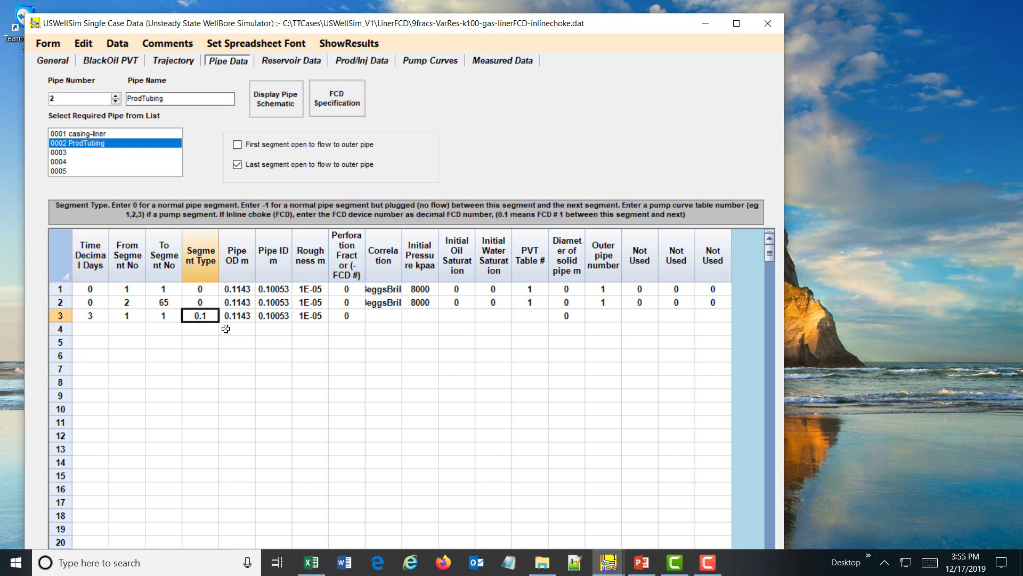
pyautogui.click(128, 317)
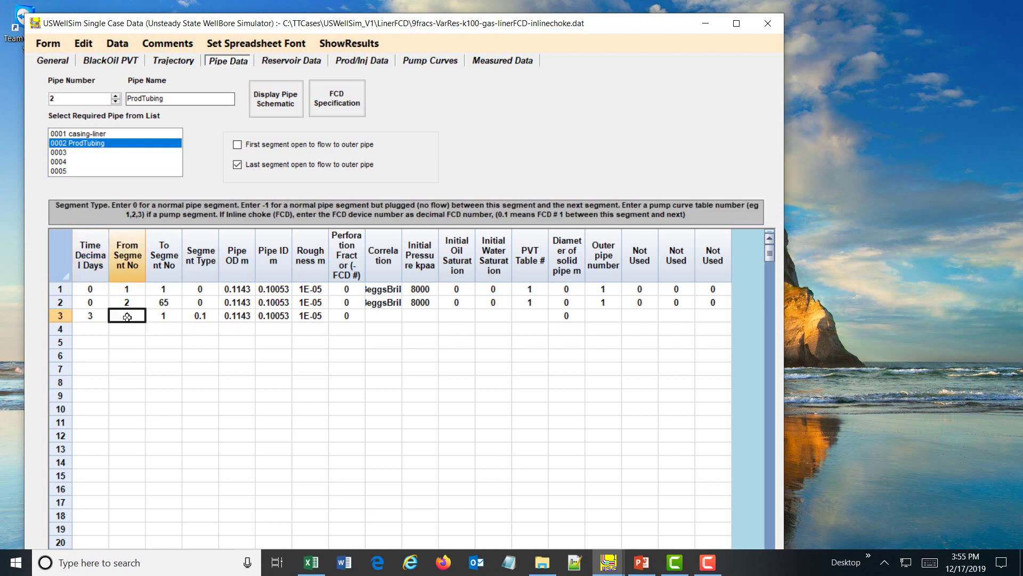
pyautogui.click(205, 317)
# - Examine device 1's choke diameter and diameter before choke in the FCD specification, and close the specification
pyautogui.click(334, 101)
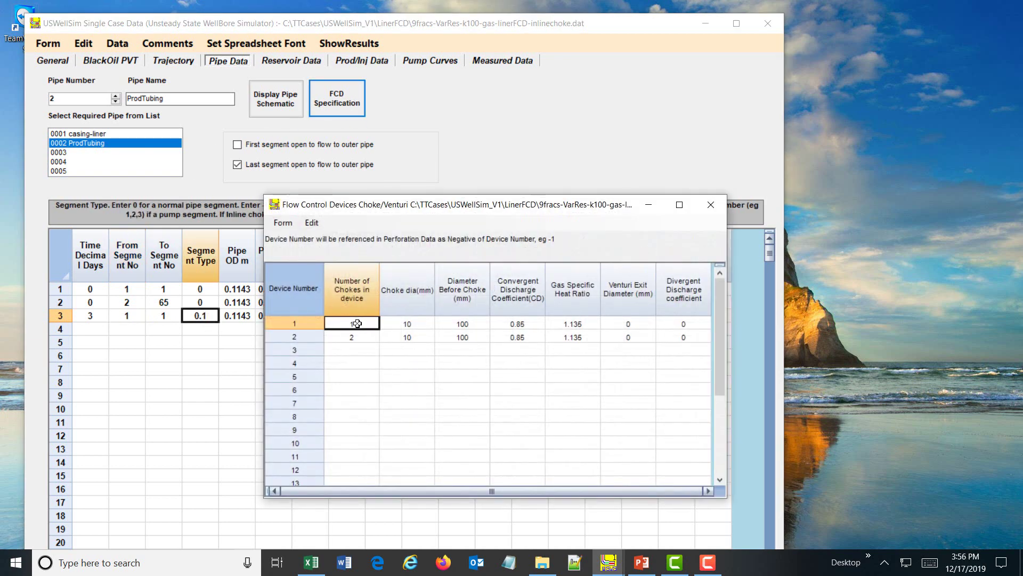
pyautogui.click(412, 324)
pyautogui.click(454, 326)
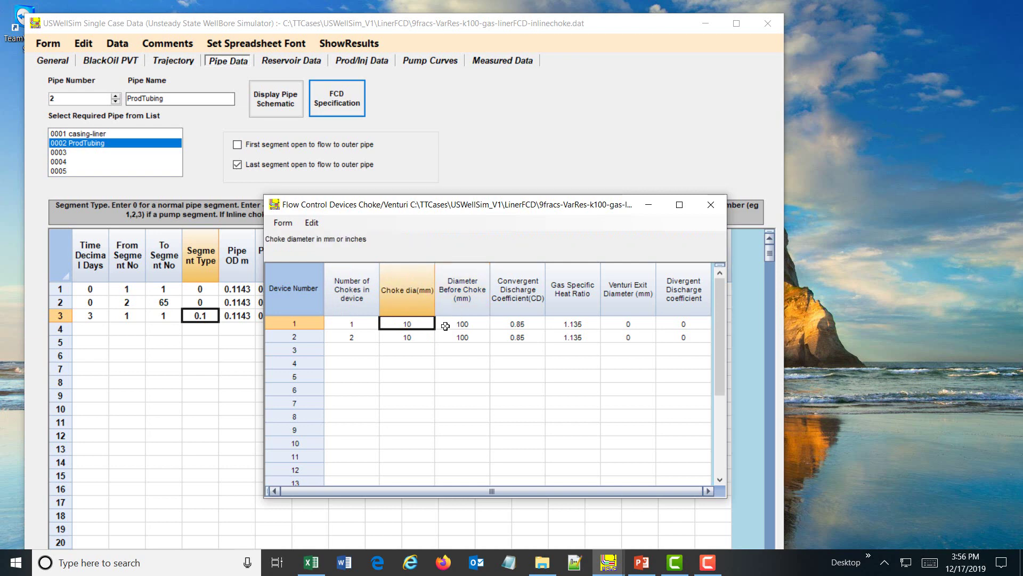
pyautogui.click(416, 323)
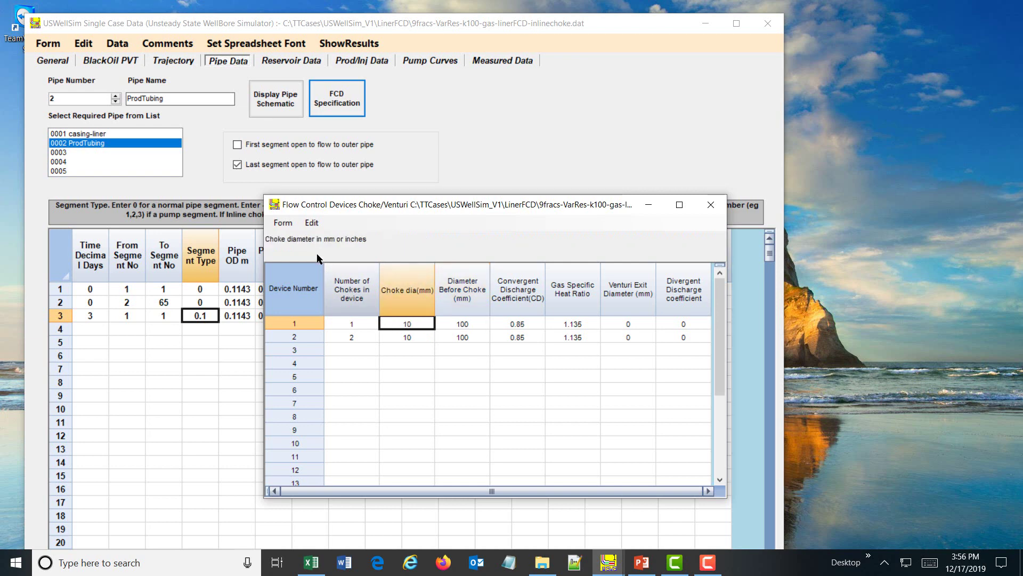
pyautogui.click(283, 223)
pyautogui.click(294, 236)
# - Close the case data form and confirm leaving data preparation
pyautogui.click(48, 43)
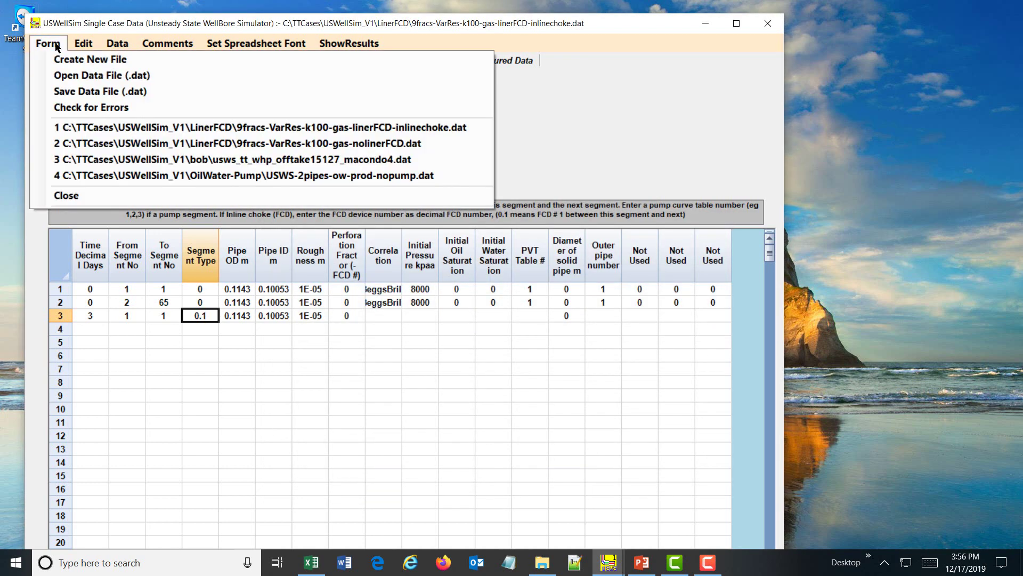
pyautogui.click(155, 197)
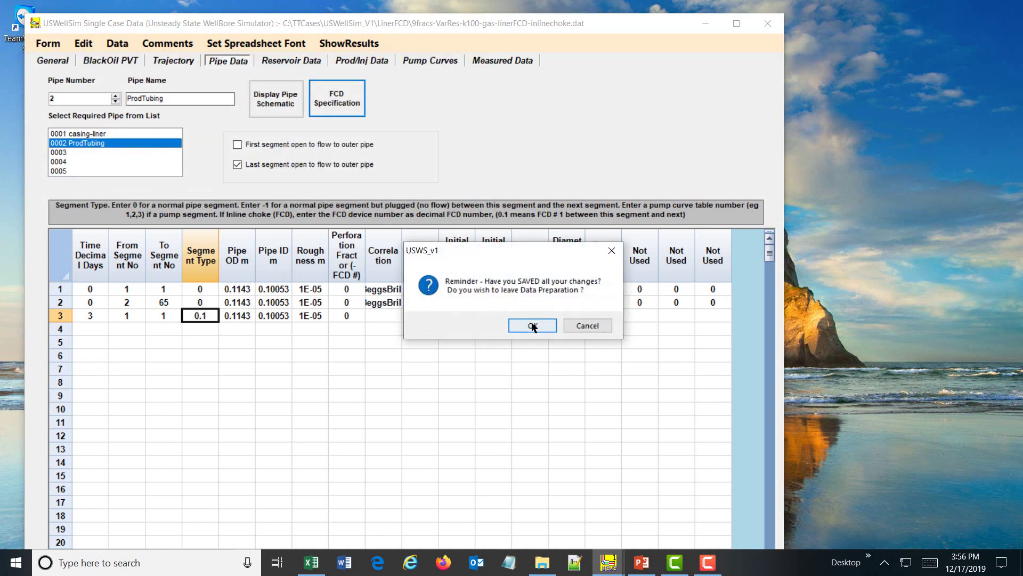
pyautogui.click(527, 325)
pyautogui.click(519, 325)
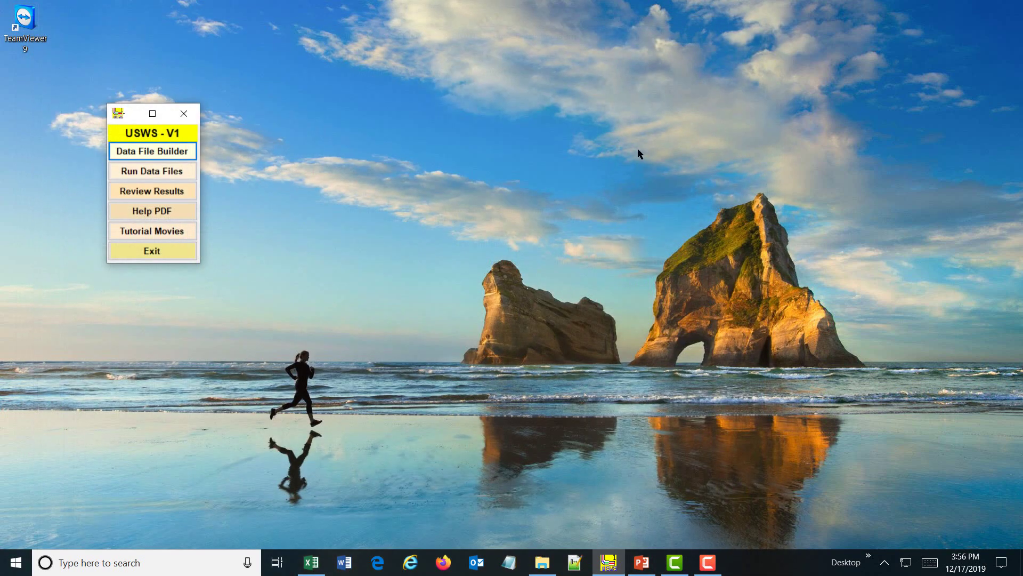
# - Add 9fracs-VarRes-k100-gas-linerFCD-inlinechoke.dat to the data files to run and run the simulation
pyautogui.click(151, 170)
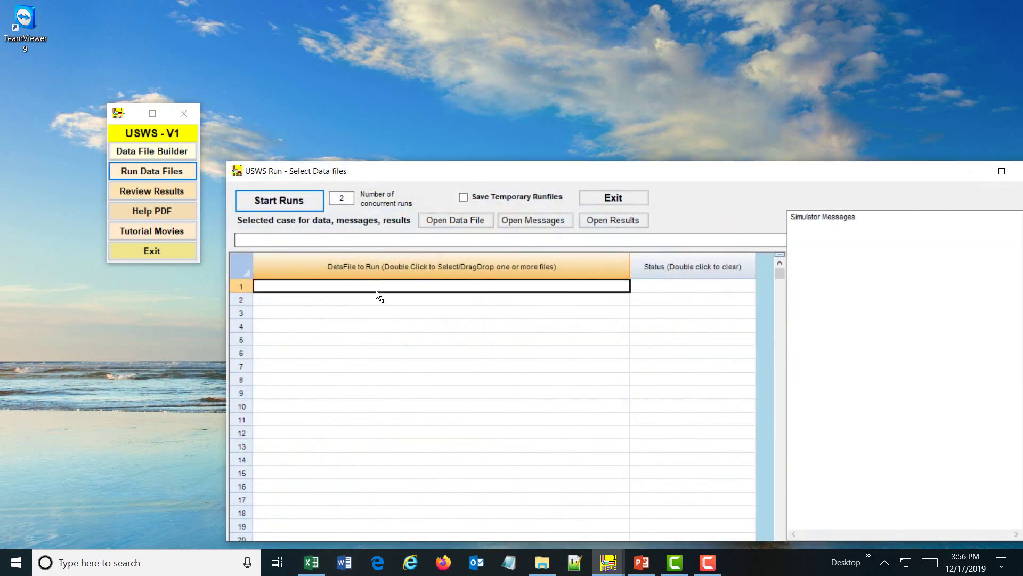
pyautogui.doubleClick(376, 288)
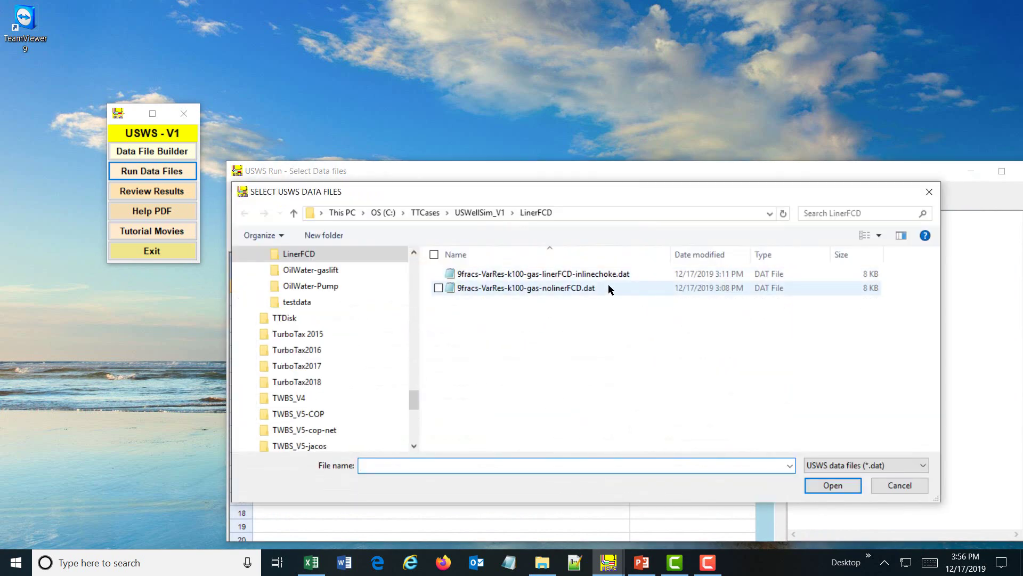
pyautogui.doubleClick(585, 276)
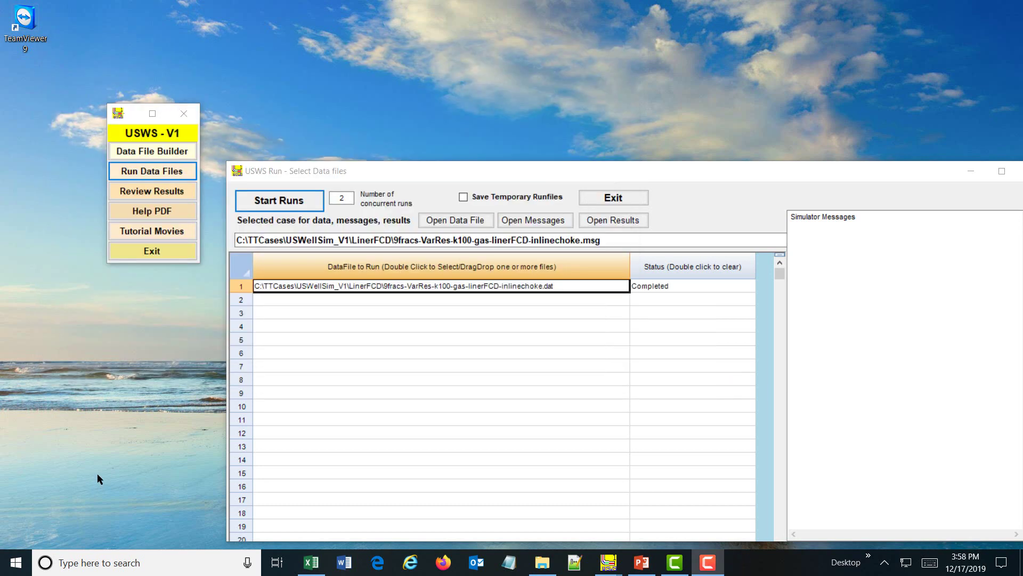
# - Open the run's results and generate the segment-range report for each time, pipes and parameters, using the last used report selection
pyautogui.moveTo(413, 176); pyautogui.dragTo(384, 105)
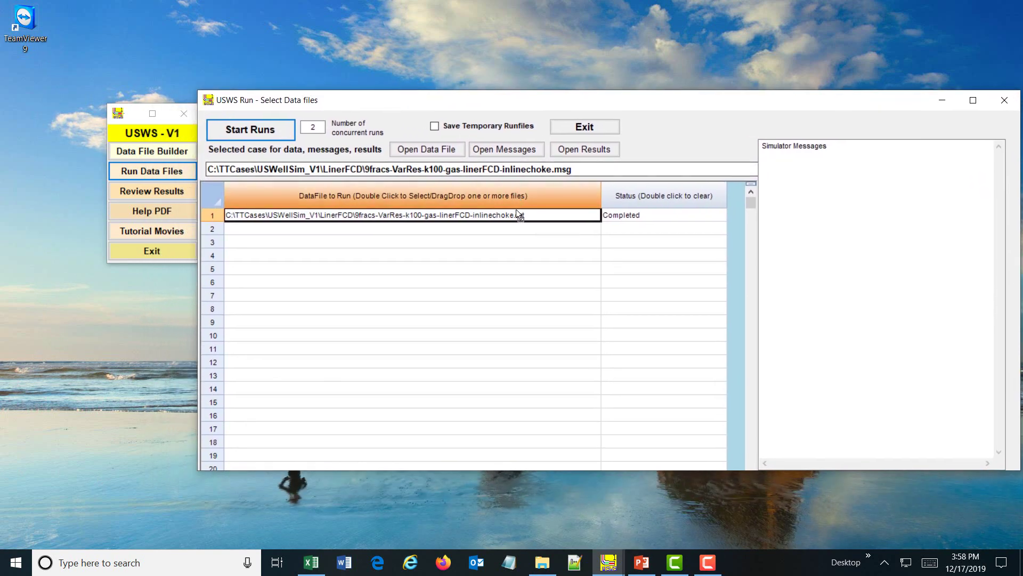
pyautogui.click(607, 155)
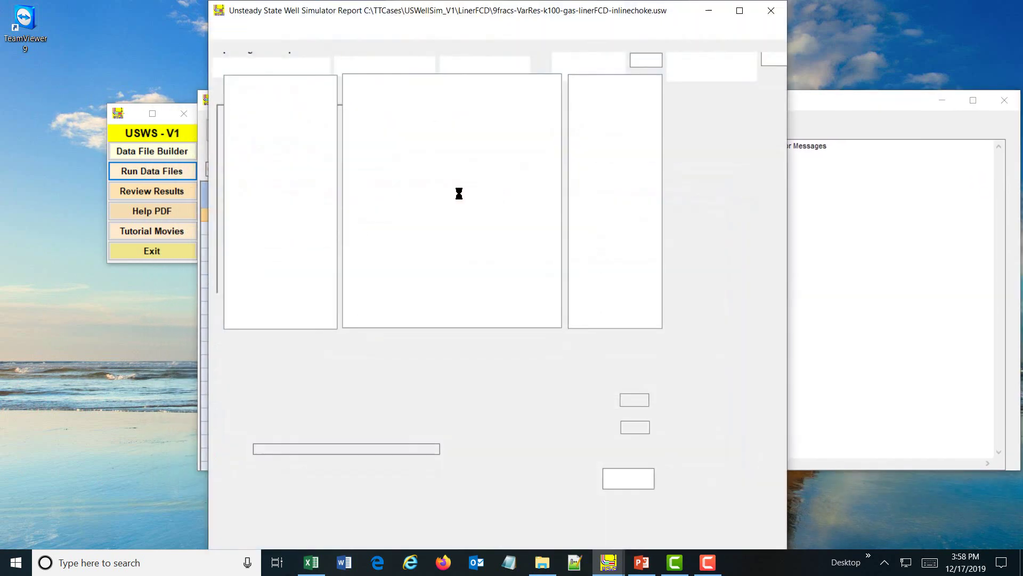
pyautogui.click(308, 346)
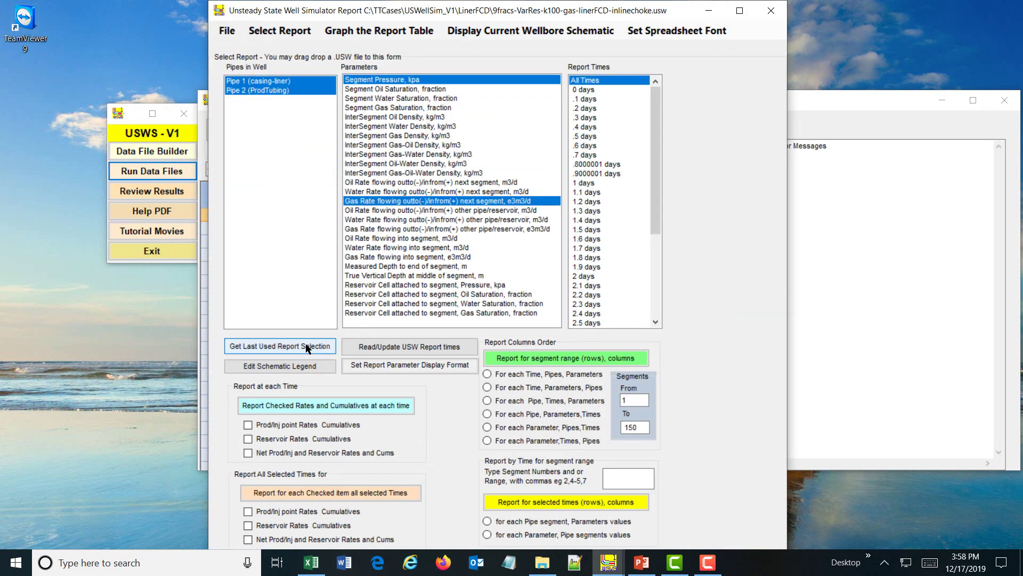
pyautogui.click(539, 374)
pyautogui.click(545, 360)
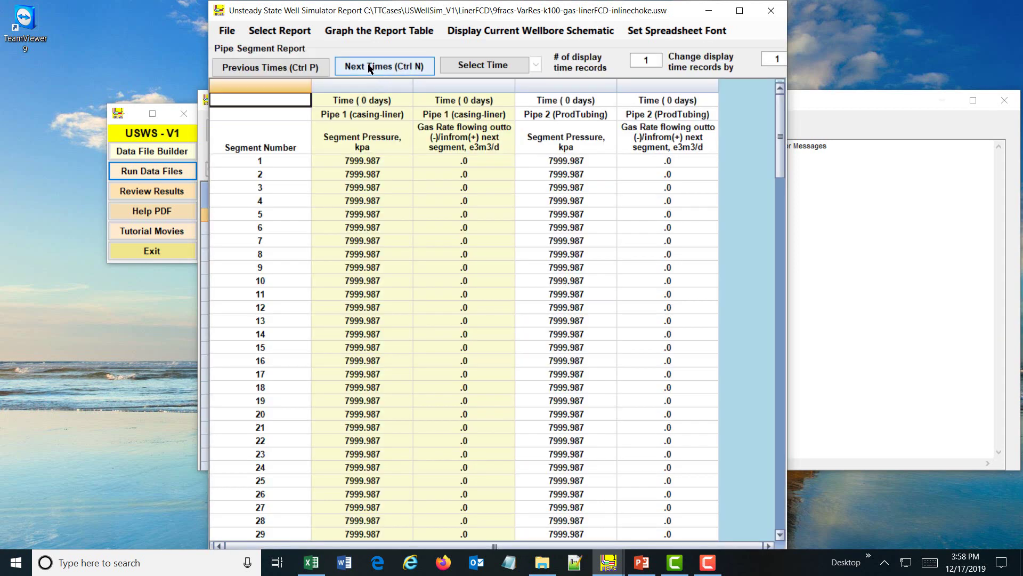
# - Advance the report to 0.1 days and inspect the casing-liner pressures and gas rates down to segments 149 and 150
pyautogui.click(379, 66)
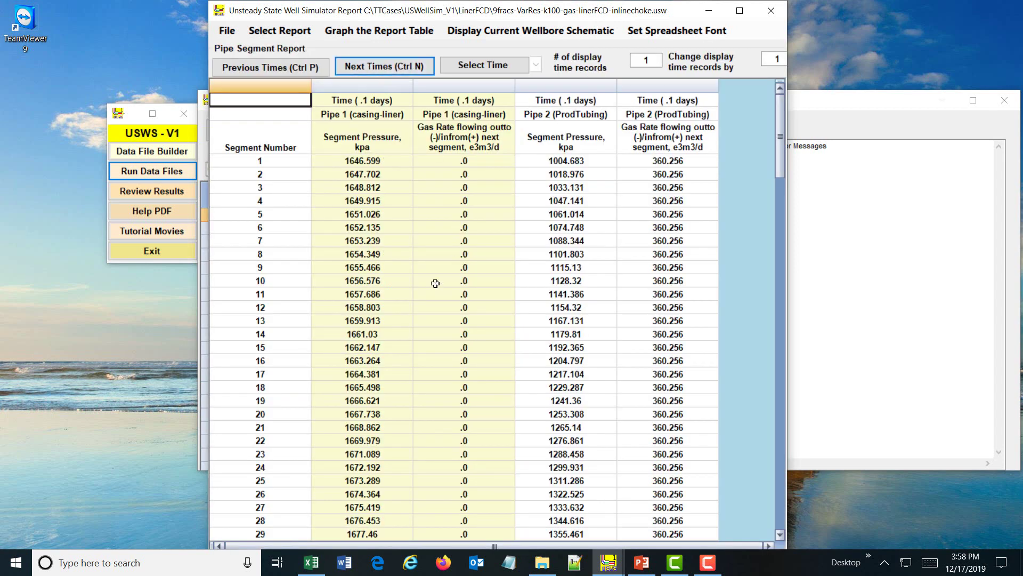
pyautogui.scroll(-20, 467, 294)
pyautogui.scroll(6, 467, 293)
pyautogui.scroll(-20, 467, 293)
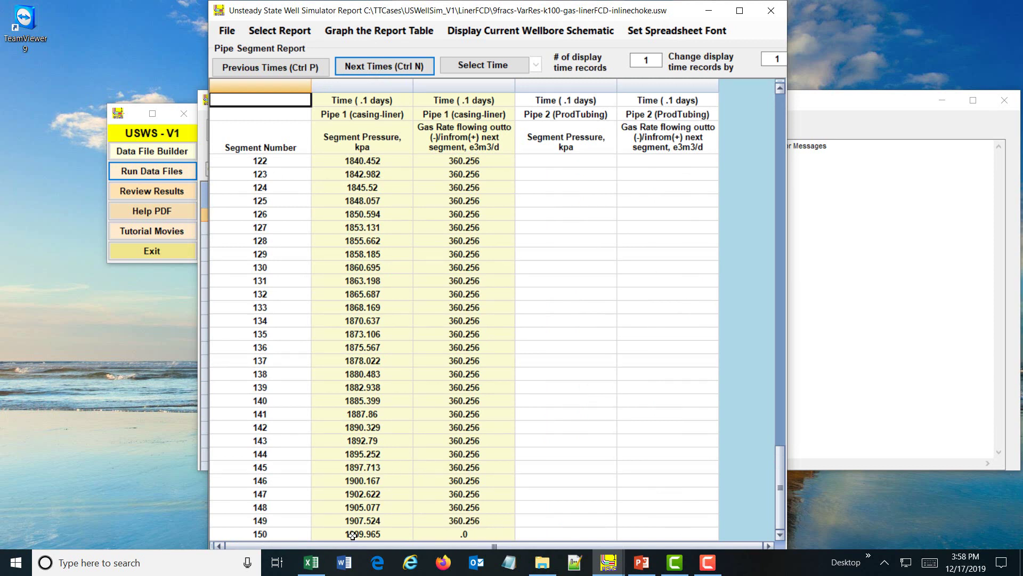
pyautogui.click(470, 521)
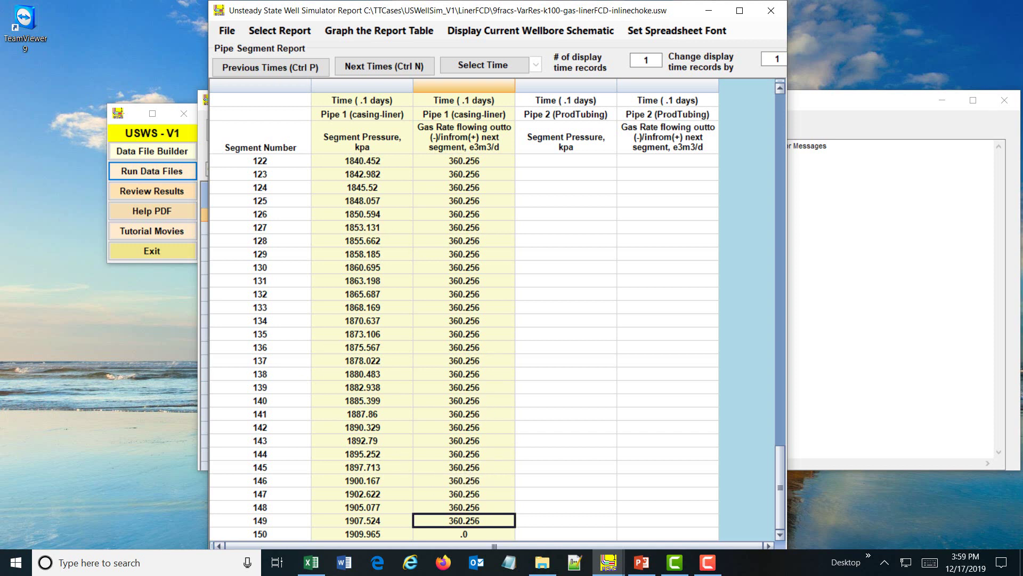
# - Bring up the Book1 workbook in Excel to compare its earlier gas rates with the inline-choke report, and minimize it
pyautogui.hotkey('alt', 'Tab')
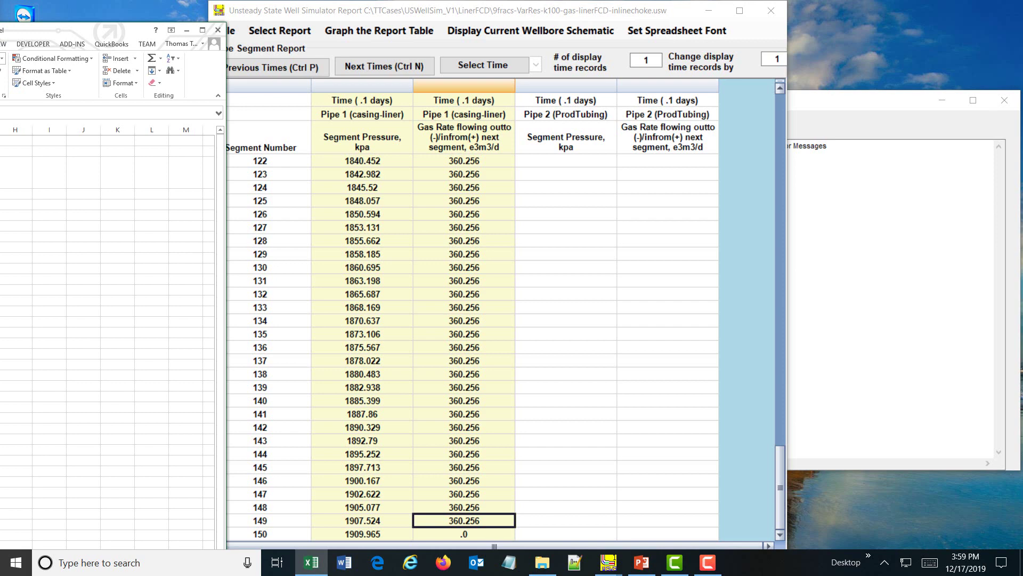
pyautogui.moveTo(80, 29); pyautogui.dragTo(285, 57)
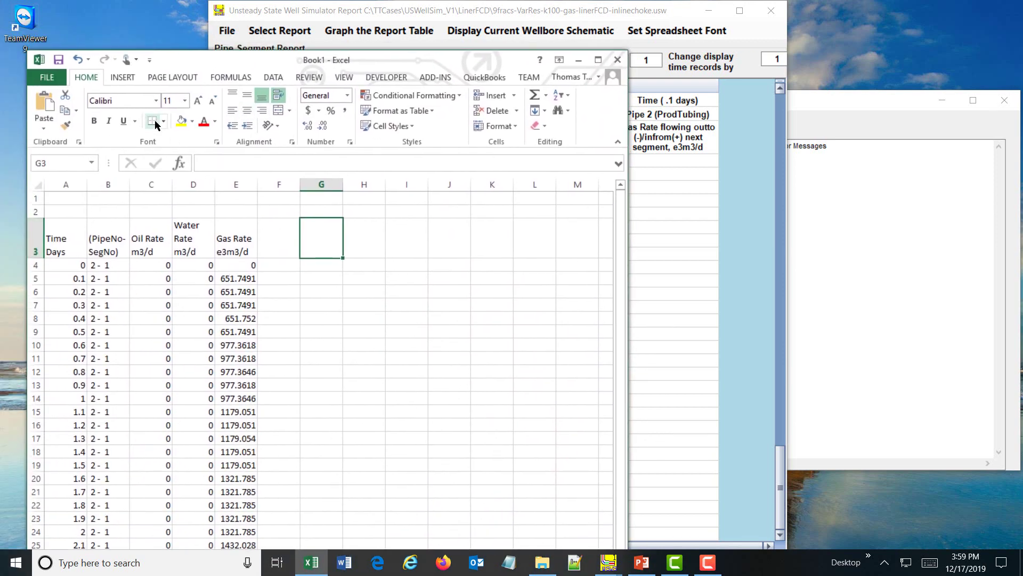
pyautogui.moveTo(202, 61); pyautogui.dragTo(57, 57)
pyautogui.press('super+Down')
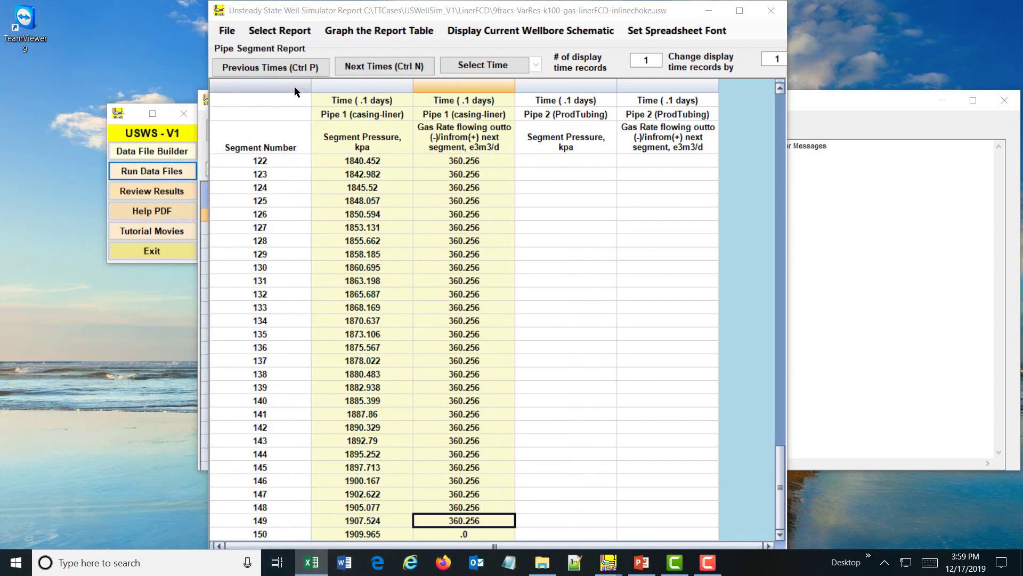
# - Display the pipe segment report at 0.6 days and inspect the casing-liner gas rates at segments 139 and 140
pyautogui.click(364, 70)
pyautogui.click(365, 67)
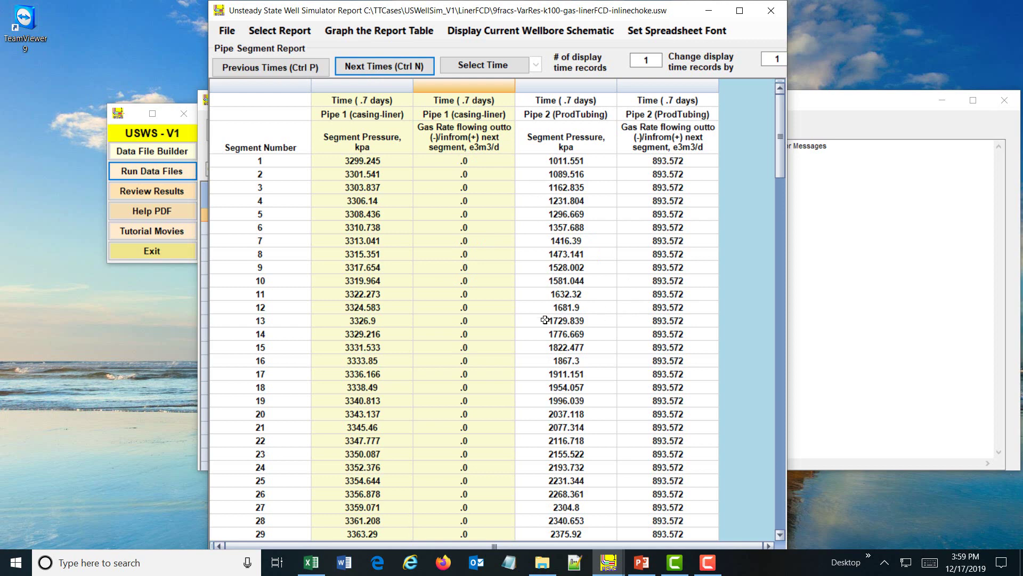
pyautogui.click(299, 66)
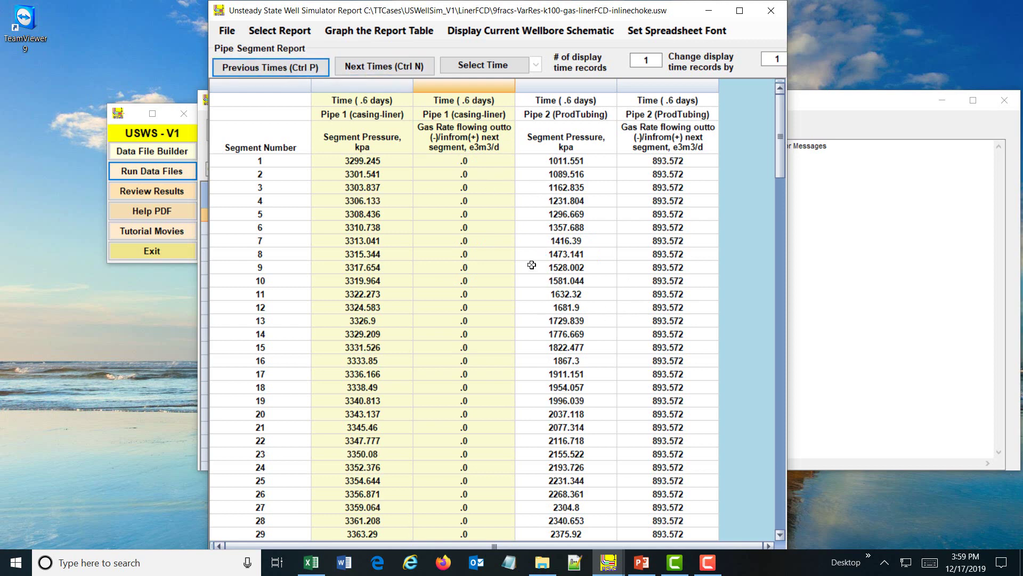
pyautogui.scroll(-20, 675, 333)
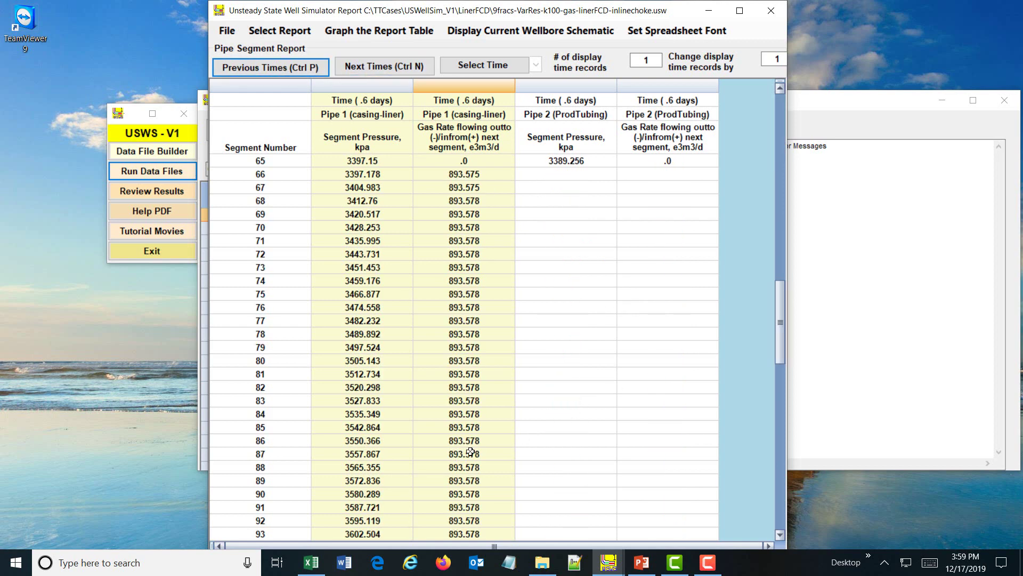
pyautogui.scroll(-19, 471, 452)
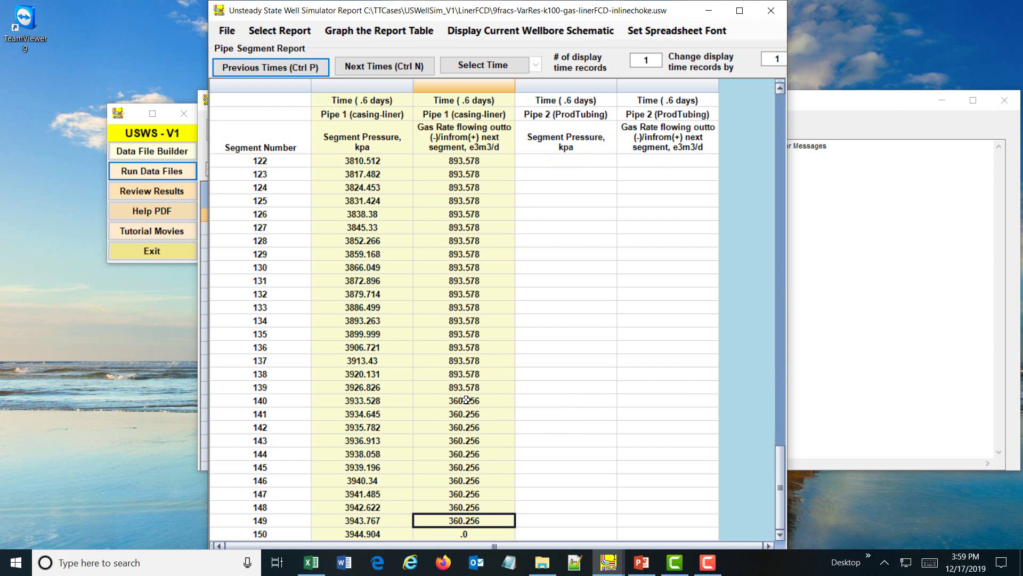
pyautogui.click(466, 400)
pyautogui.click(479, 390)
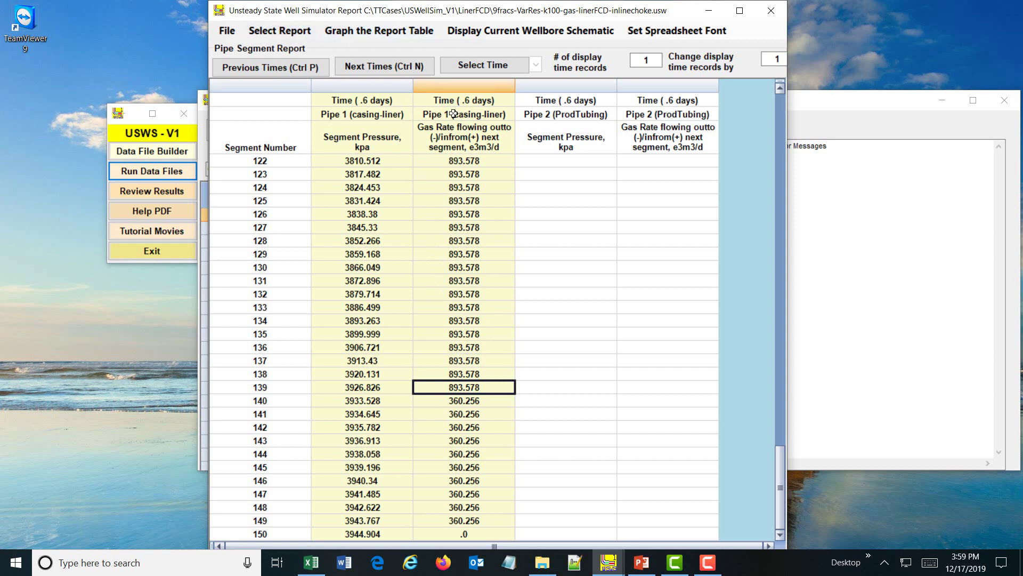
# - Display the pipe segment report for the 3 days time record
pyautogui.click(493, 66)
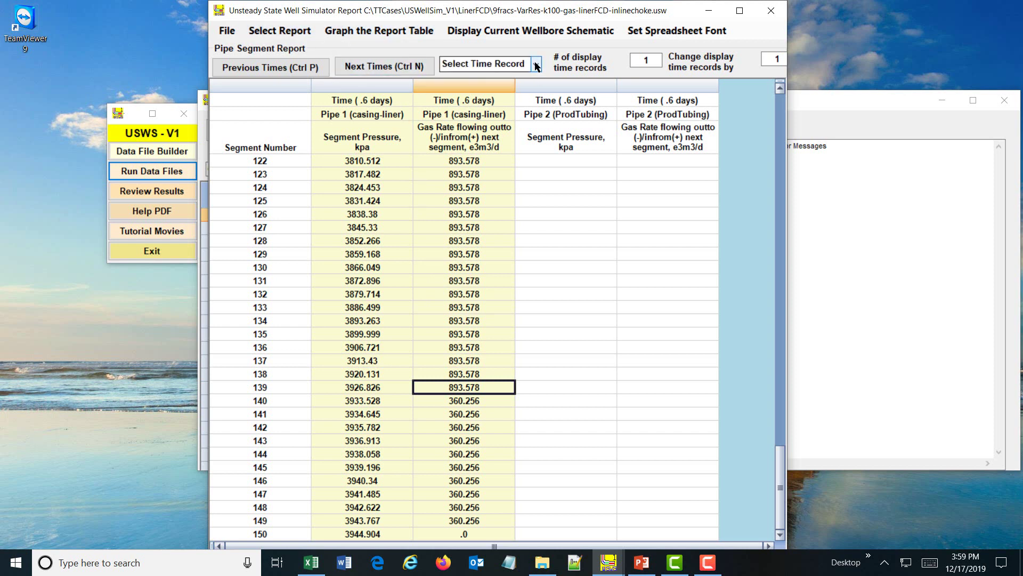
pyautogui.click(535, 64)
pyautogui.scroll(-3, 542, 247)
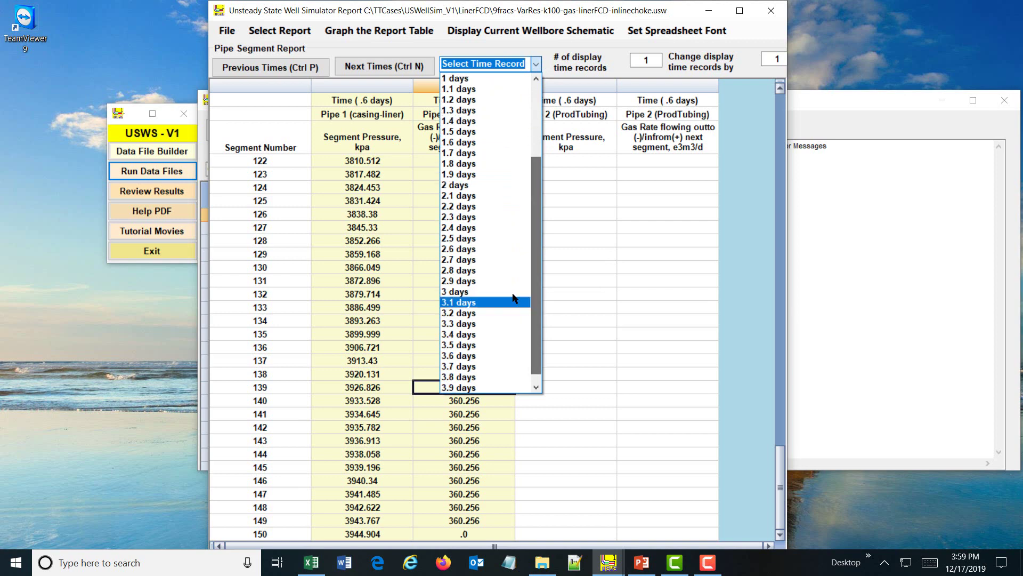
pyautogui.click(479, 291)
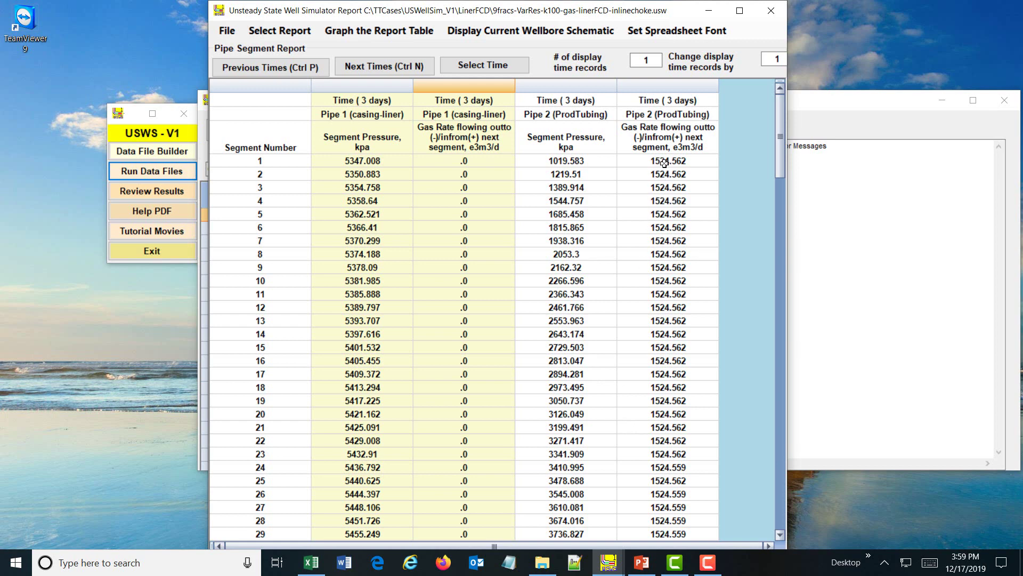
# - Advance the report to 3.1 days and inspect the ProdTubing pressures and gas rates at segments 1 and 2
pyautogui.click(384, 66)
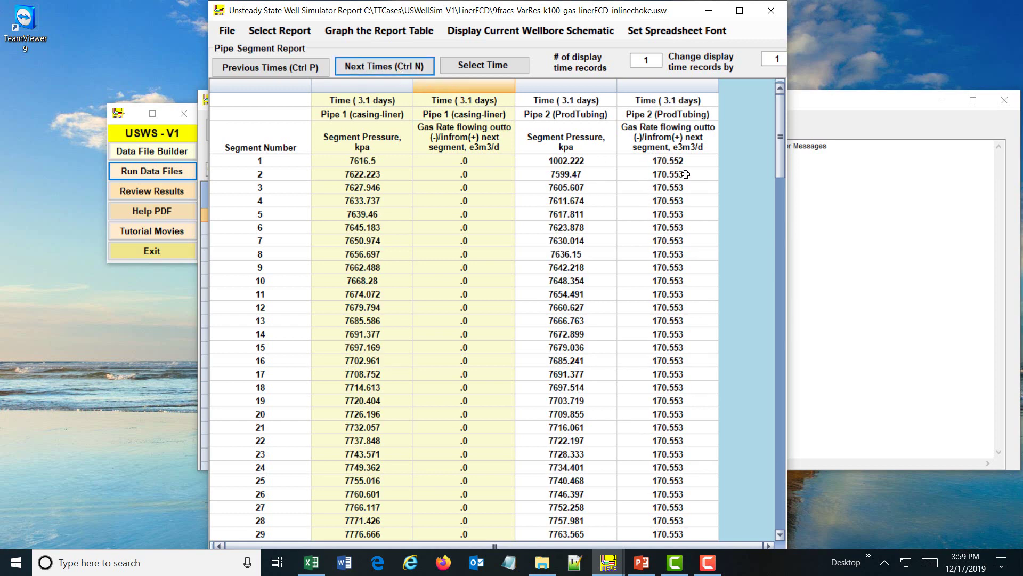
pyautogui.scroll(-3, 688, 171)
pyautogui.scroll(2, 674, 262)
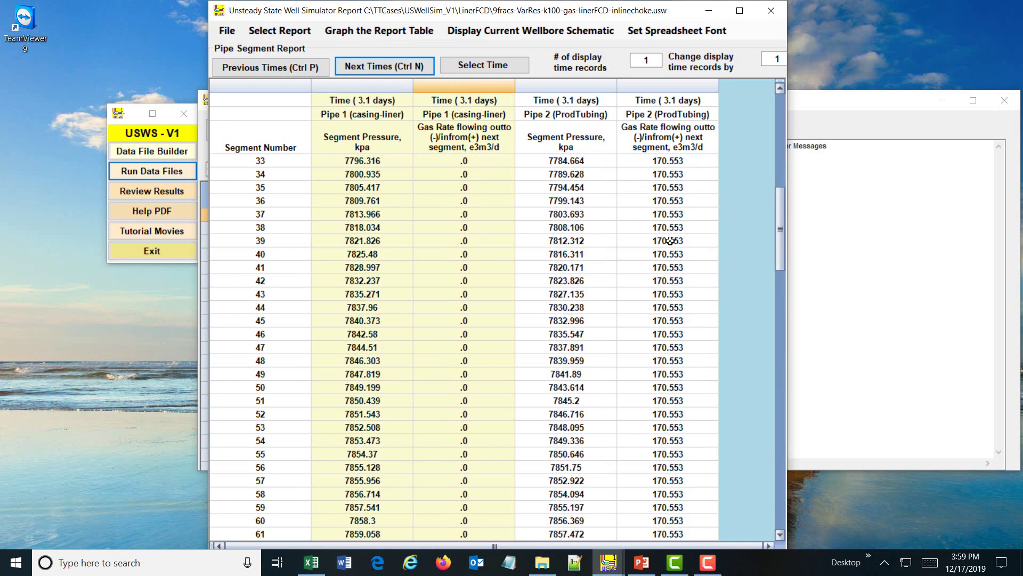
pyautogui.scroll(1, 682, 214)
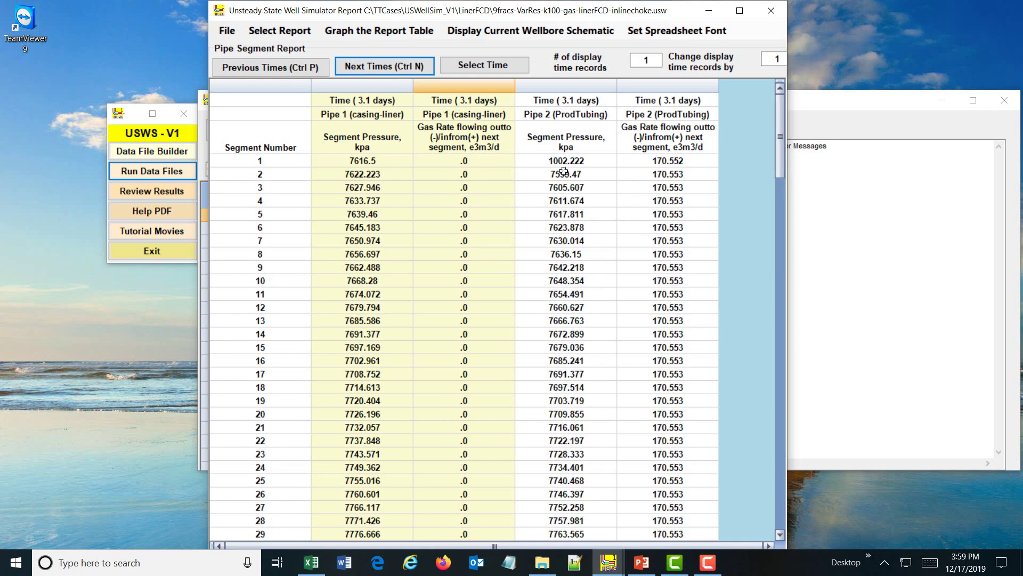
pyautogui.moveTo(569, 171)
pyautogui.mouseDown()
pyautogui.moveTo(568, 160)
pyautogui.moveTo(579, 178)
pyautogui.mouseUp()
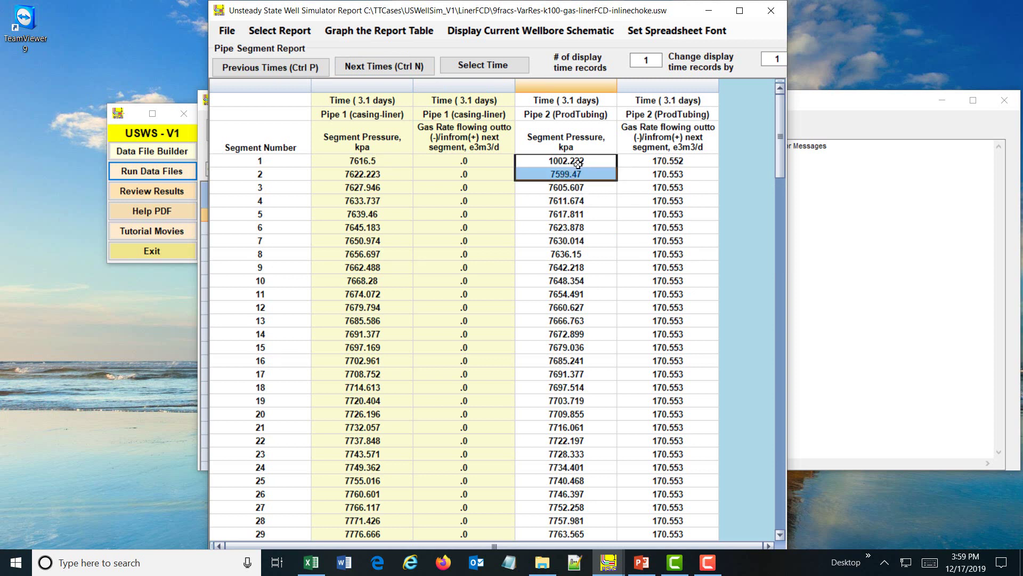
pyautogui.click(580, 173)
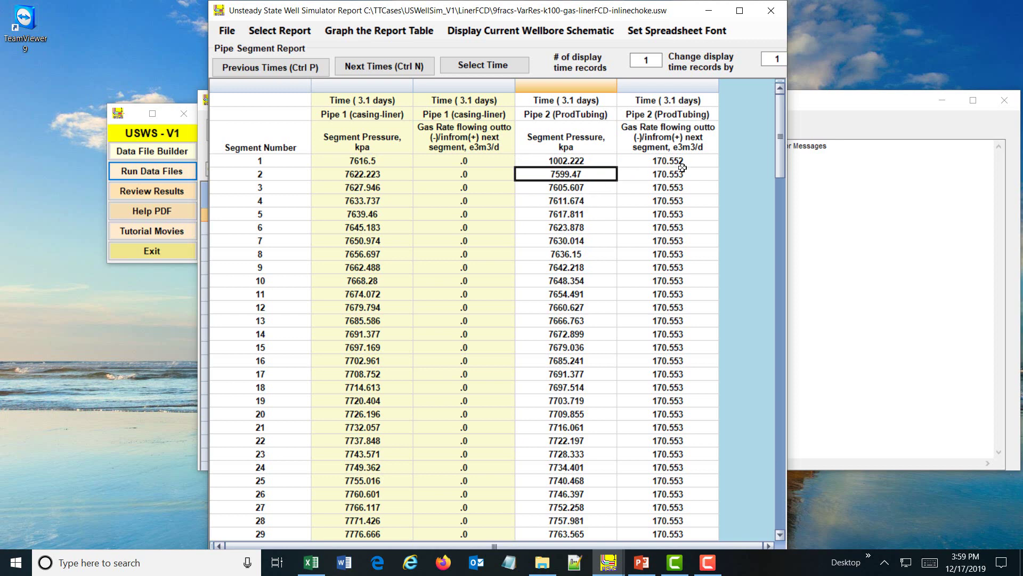
# - Examine the 3.1 days casing-liner pressures and gas rates along the whole well down to segment 150
pyautogui.scroll(-20, 676, 182)
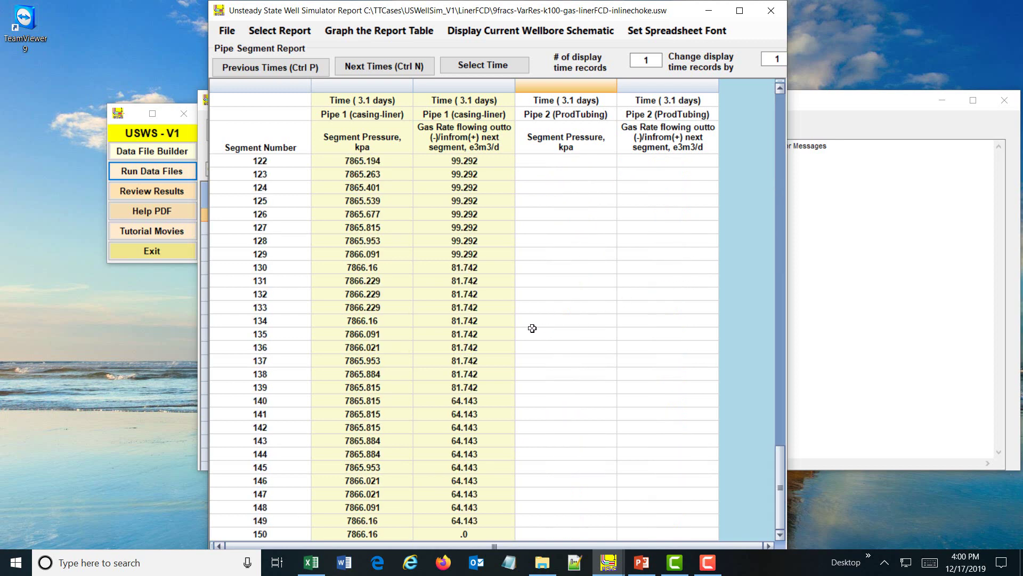
pyautogui.scroll(11, 489, 269)
pyautogui.scroll(20, 505, 258)
pyautogui.scroll(-20, 504, 256)
pyautogui.scroll(20, 470, 297)
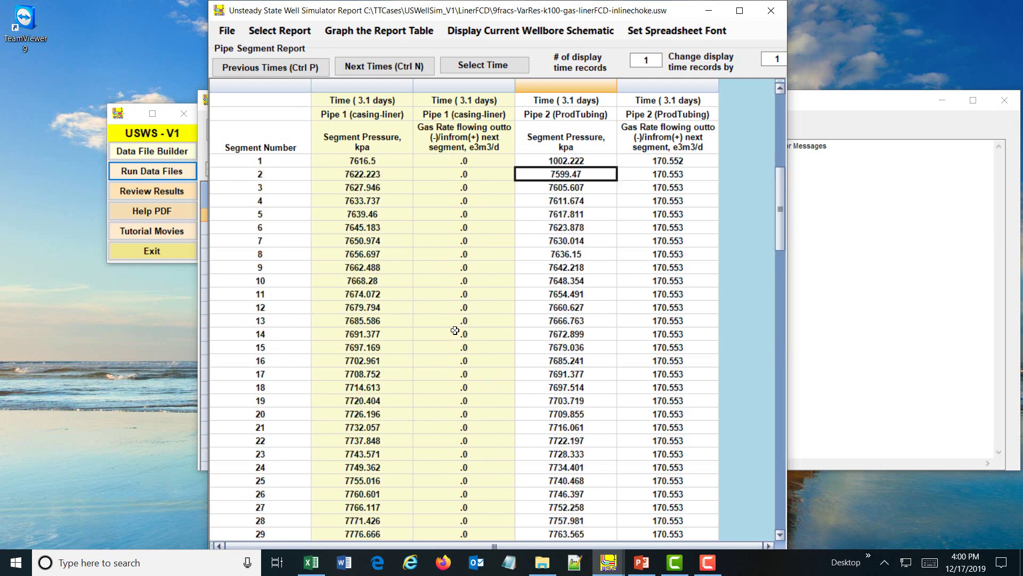
pyautogui.scroll(-20, 456, 331)
pyautogui.scroll(20, 464, 266)
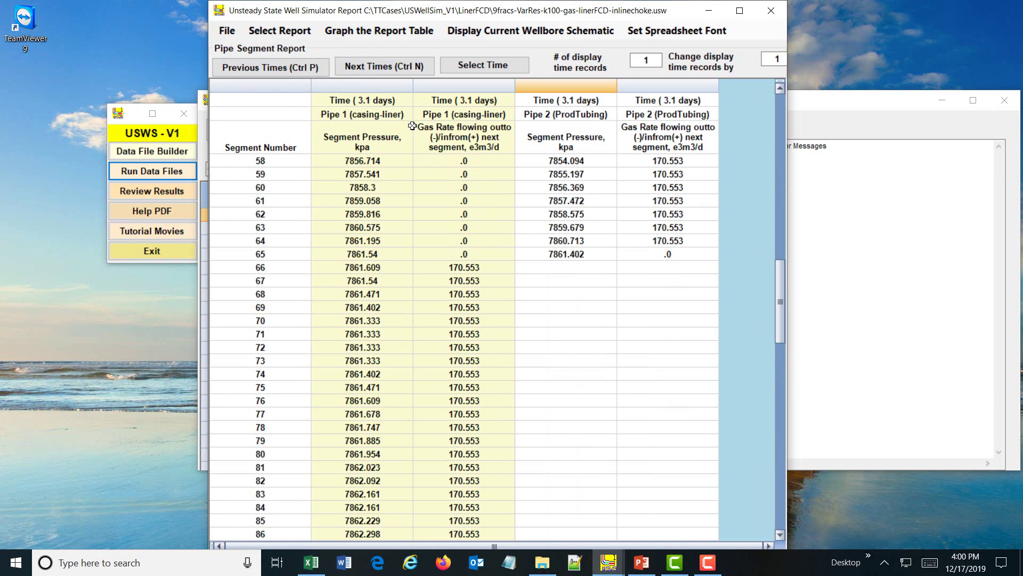
# - Generate the report of rates and cumulatives at each time and review the gas rates through 4 days
pyautogui.click(290, 33)
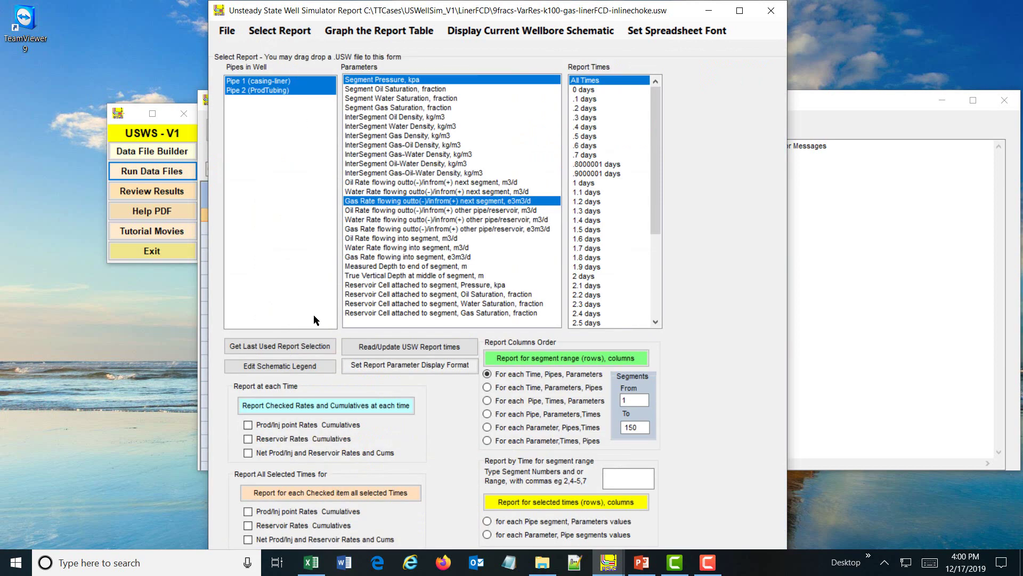
pyautogui.click(332, 404)
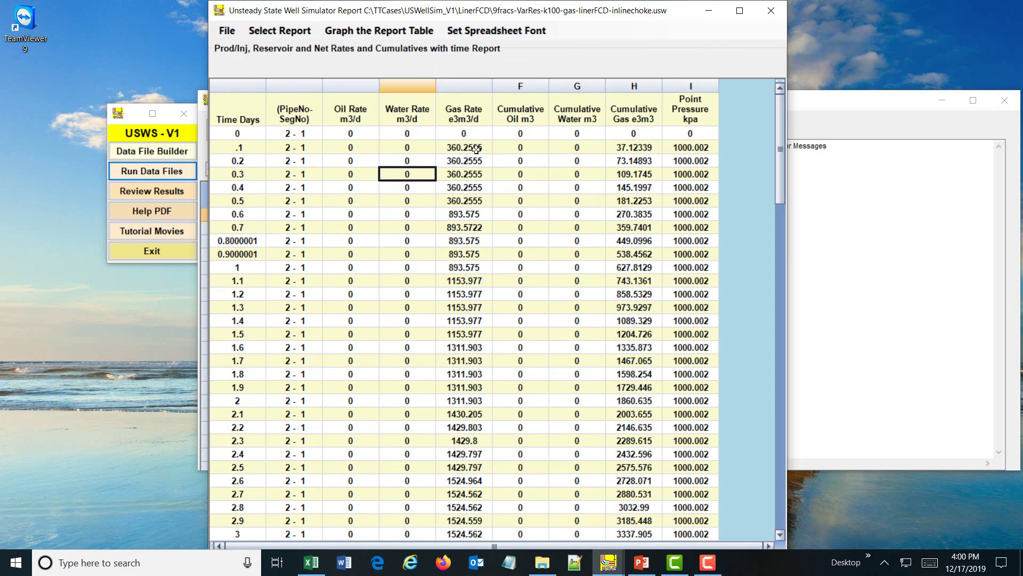
pyautogui.scroll(-10, 474, 155)
pyautogui.scroll(10, 477, 197)
pyautogui.scroll(-10, 477, 250)
pyautogui.scroll(10, 474, 240)
pyautogui.scroll(-10, 479, 253)
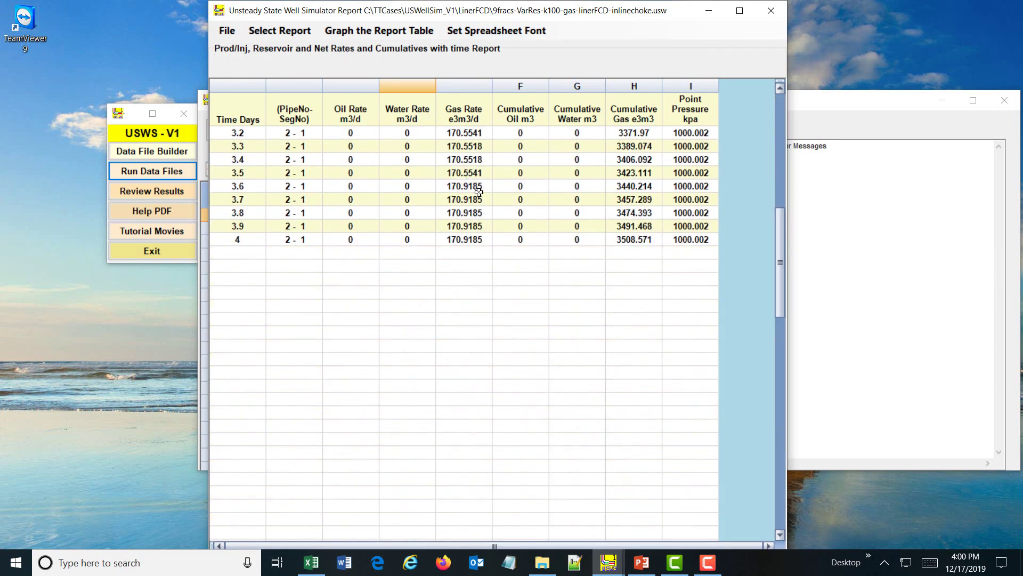
# - Compare the gas rate at 3 days with the one at 3.1 days in the rates and cumulatives report
pyautogui.moveTo(780, 263); pyautogui.dragTo(776, 210)
pyautogui.click(236, 307)
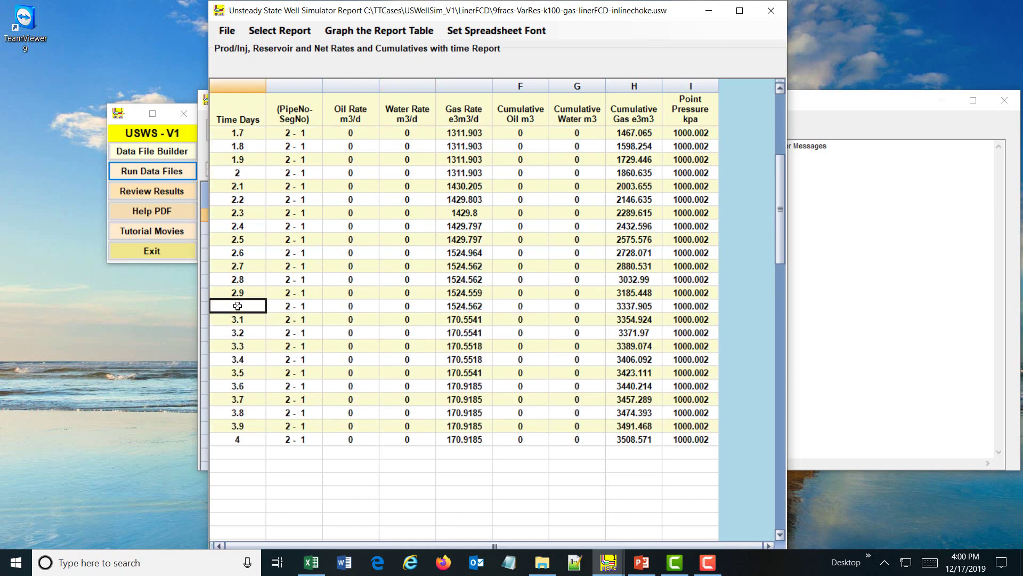
pyautogui.click(481, 320)
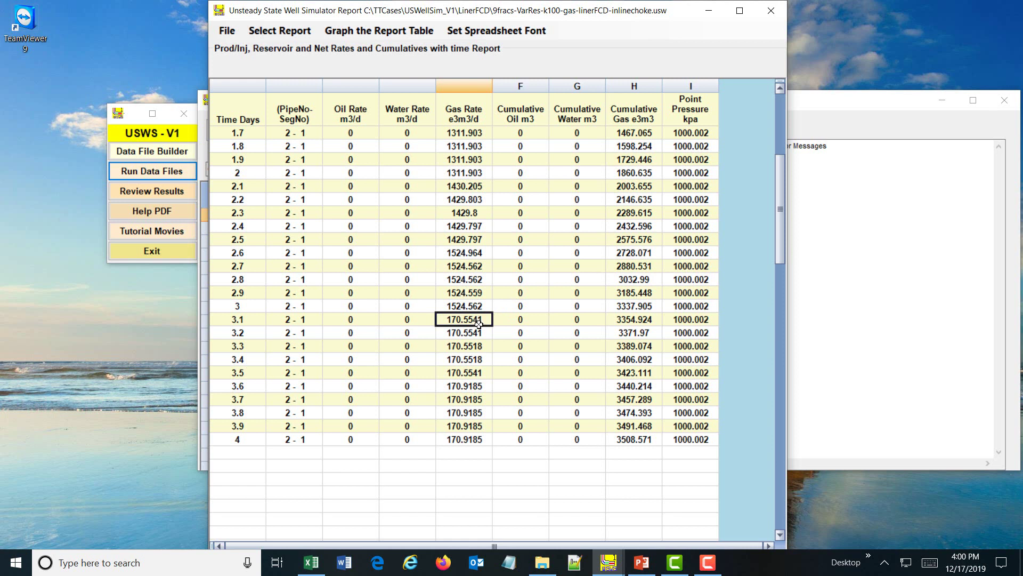